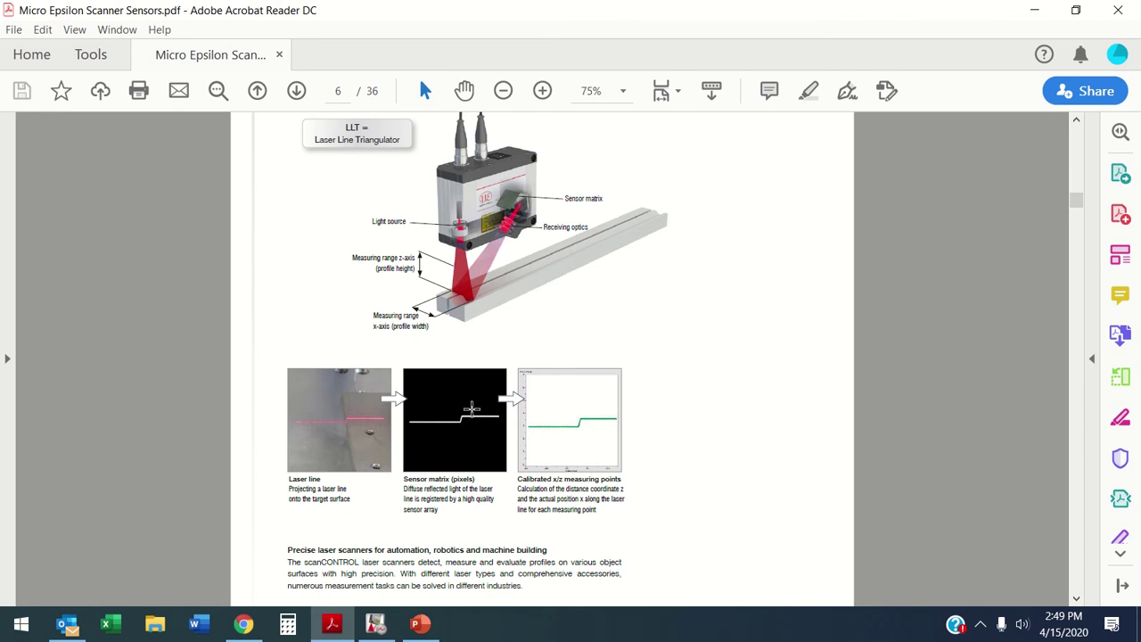
Open Program 1: Maximum Point from the Program Selector to view its Maximum X and Z results
scroll(528, 344, "up", 8)
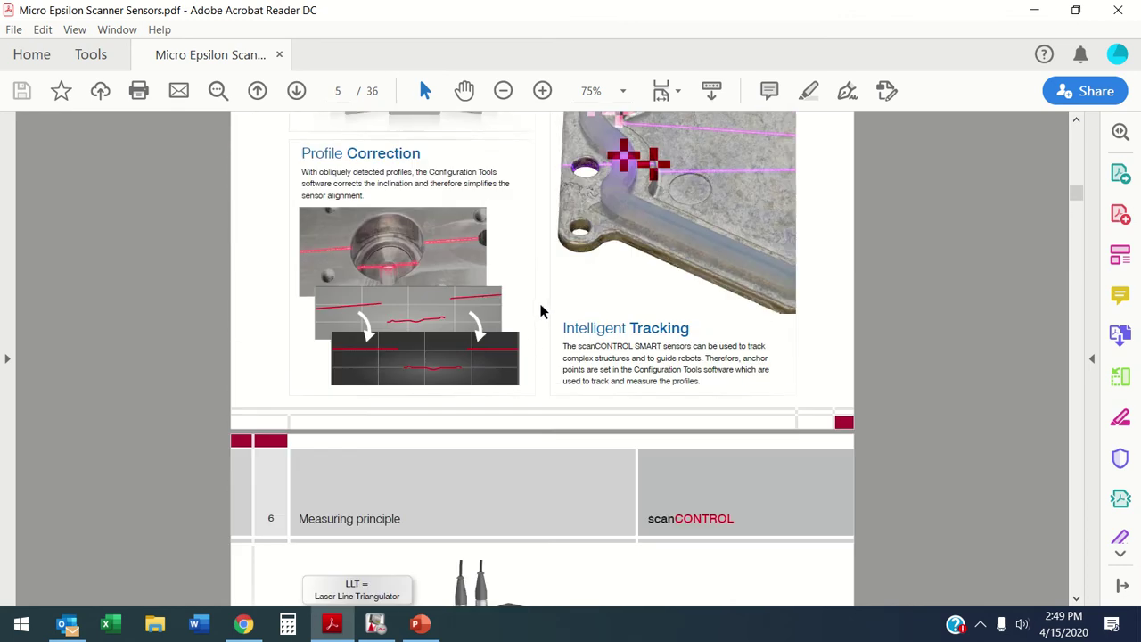
scroll(654, 172, "up", 2)
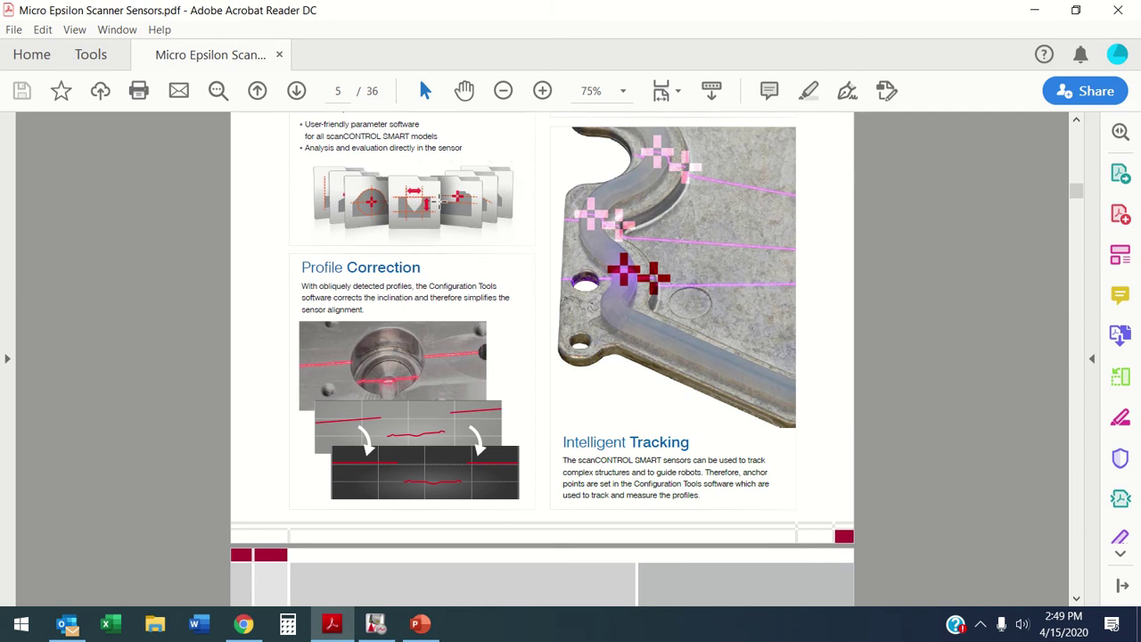
scroll(432, 339, "up", 5)
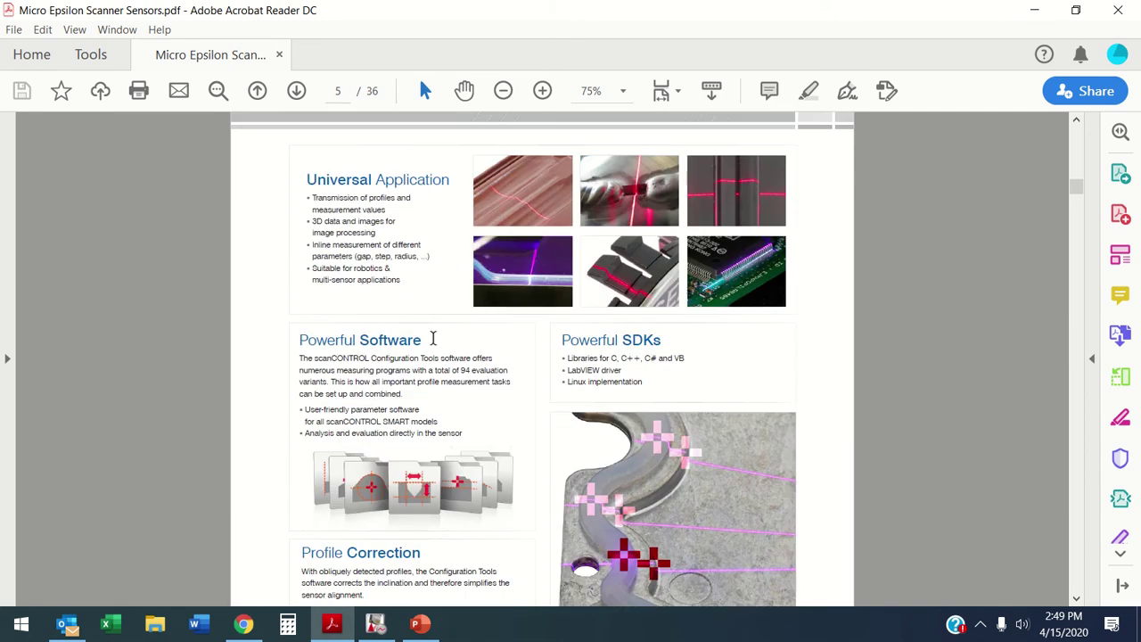
scroll(512, 247, "down", 12)
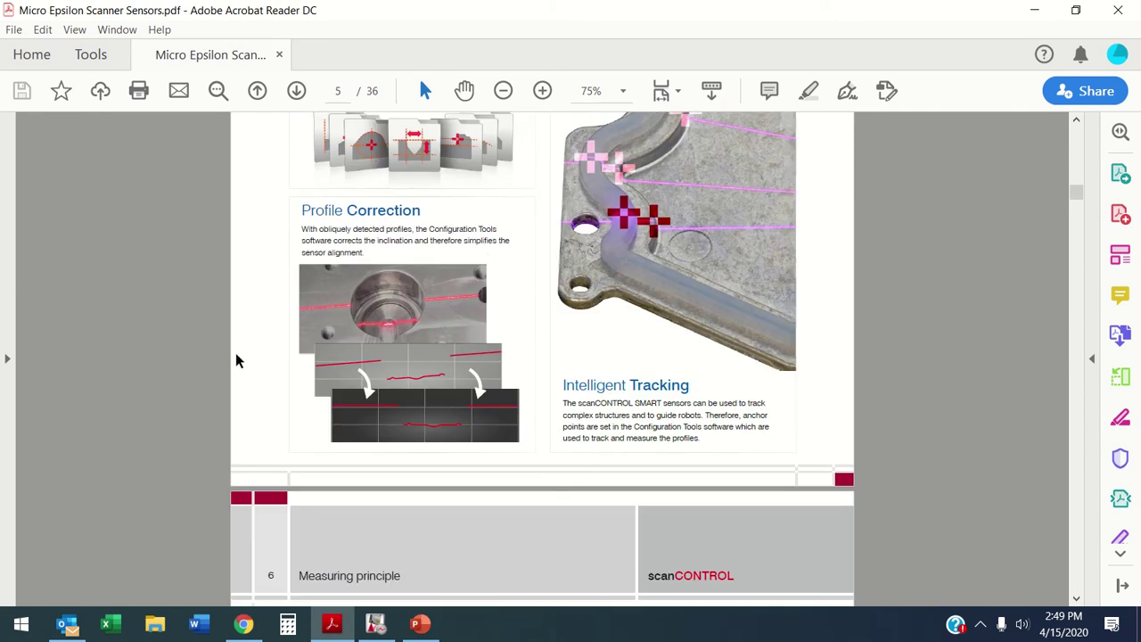
scroll(382, 360, "down", 2)
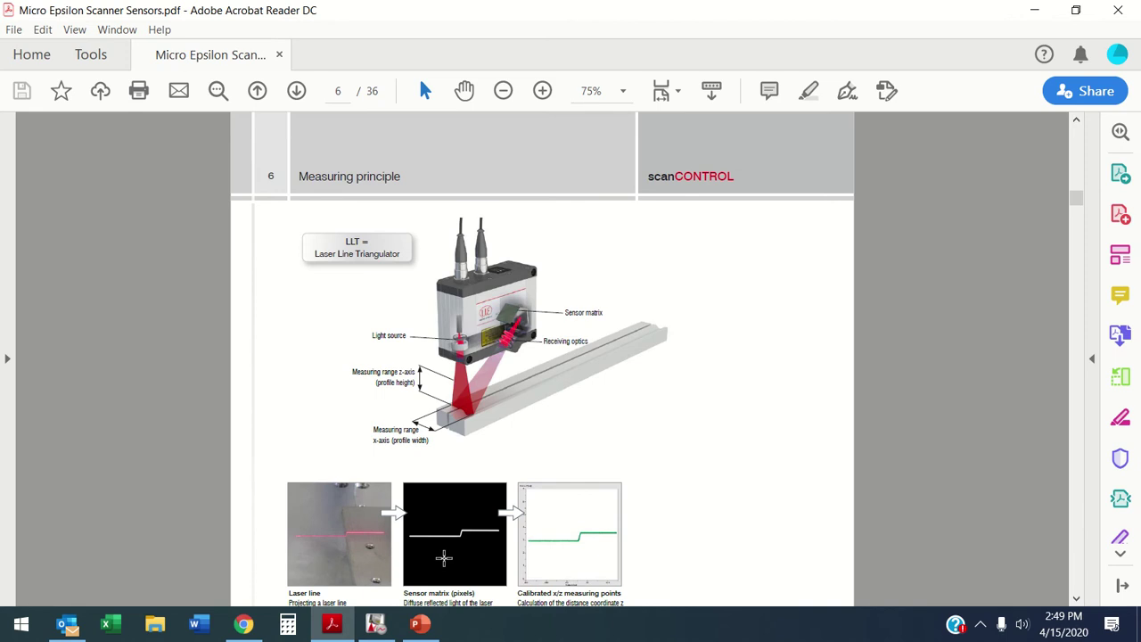
left_click(376, 624)
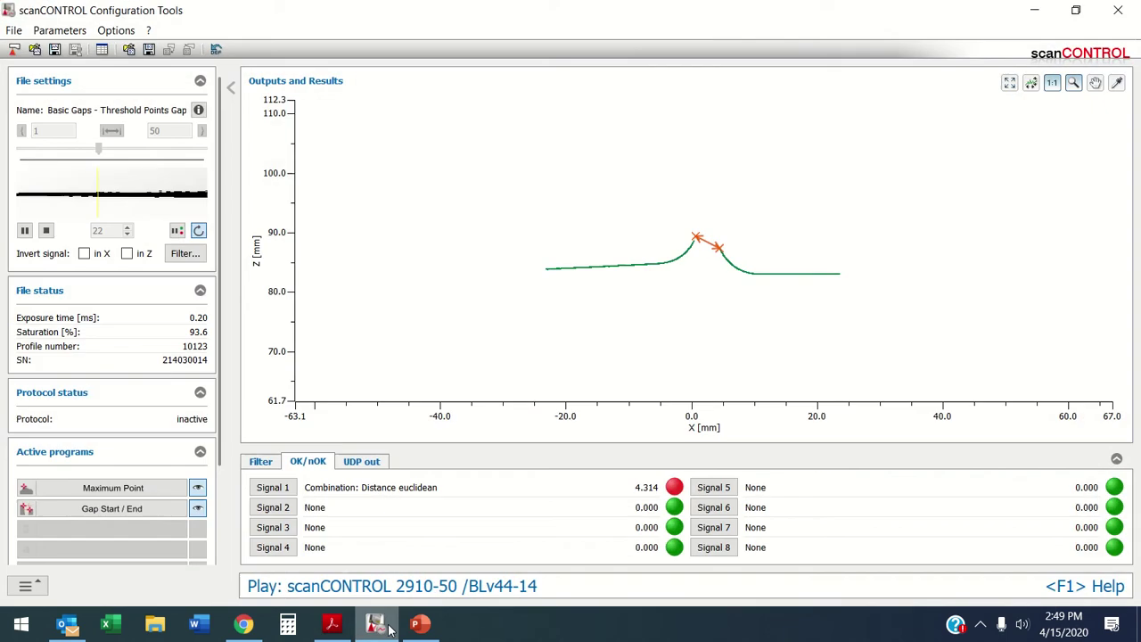
left_click(27, 584)
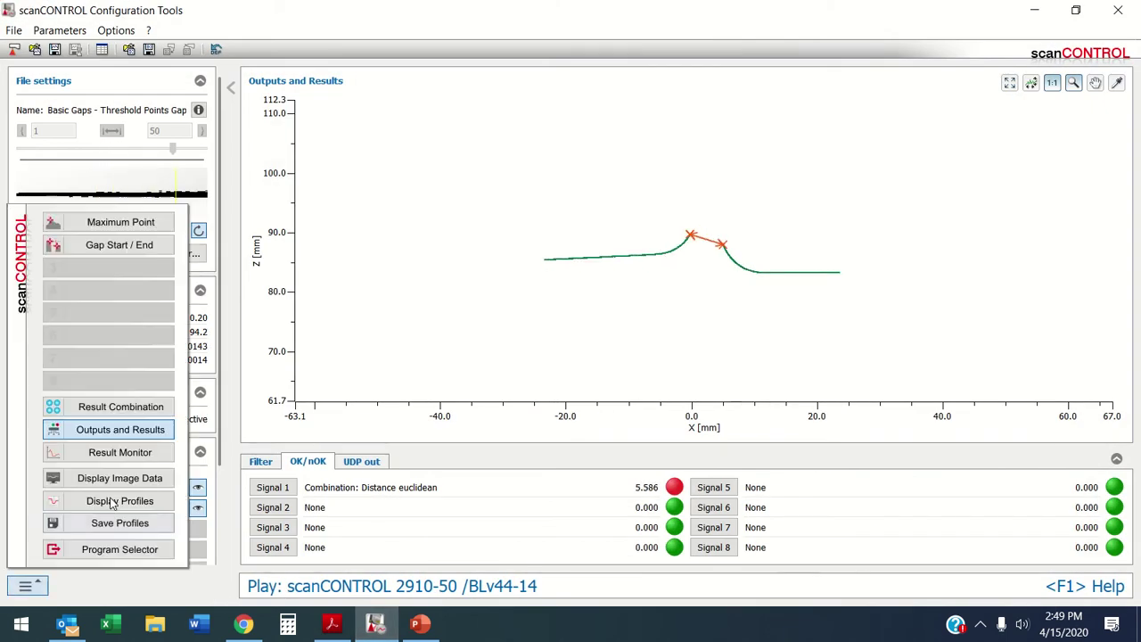
left_click(114, 547)
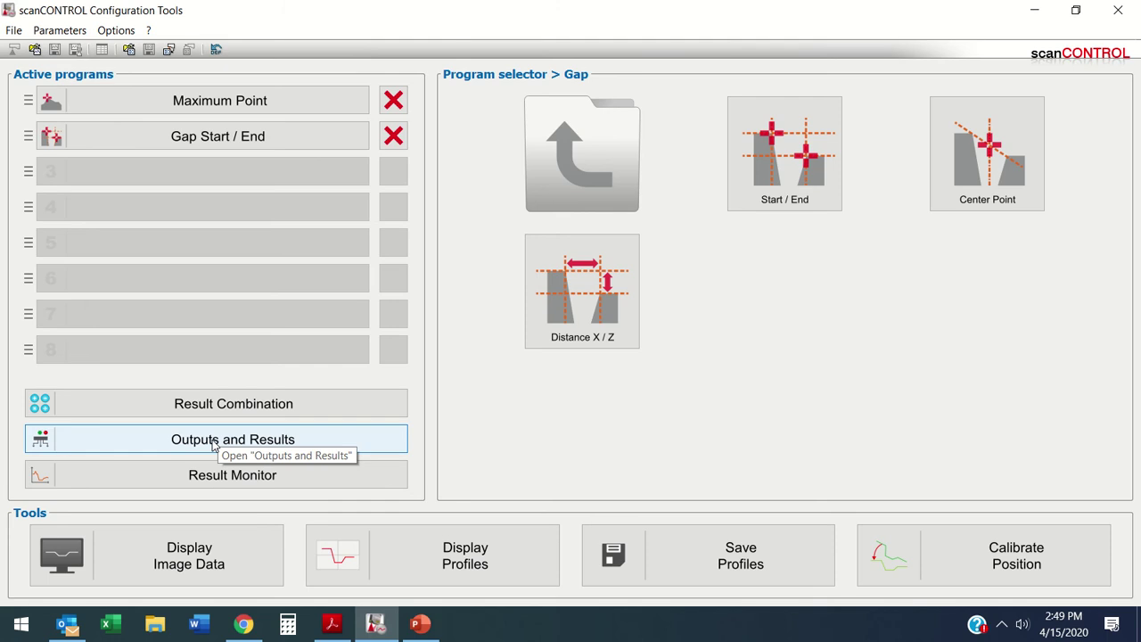
left_click(272, 104)
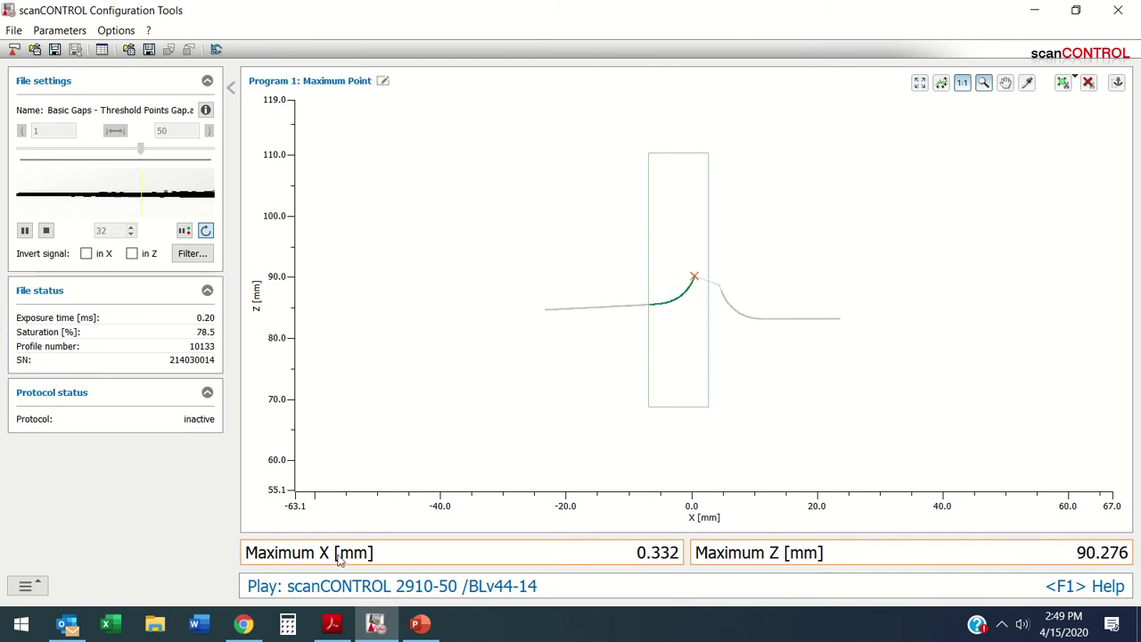
left_click(25, 585)
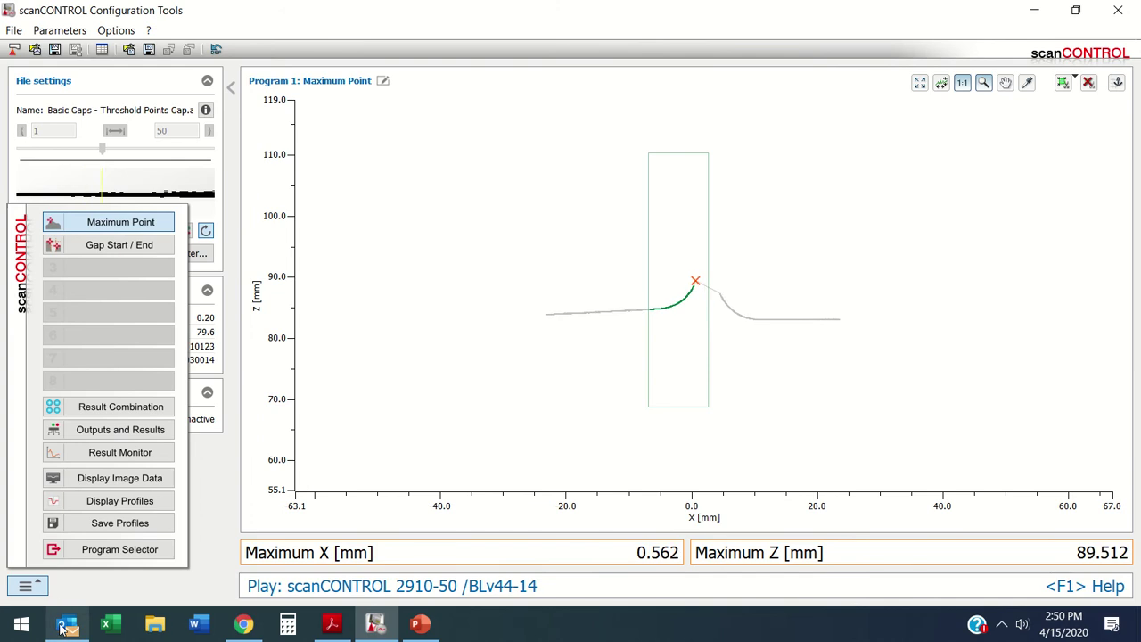
left_click(83, 549)
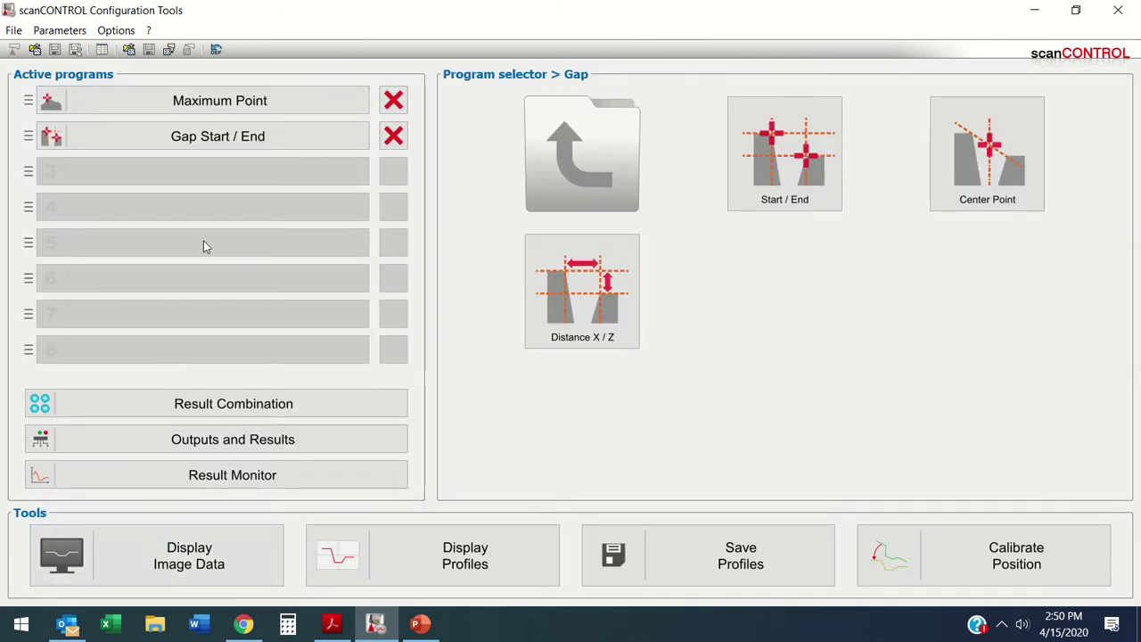
left_click(533, 161)
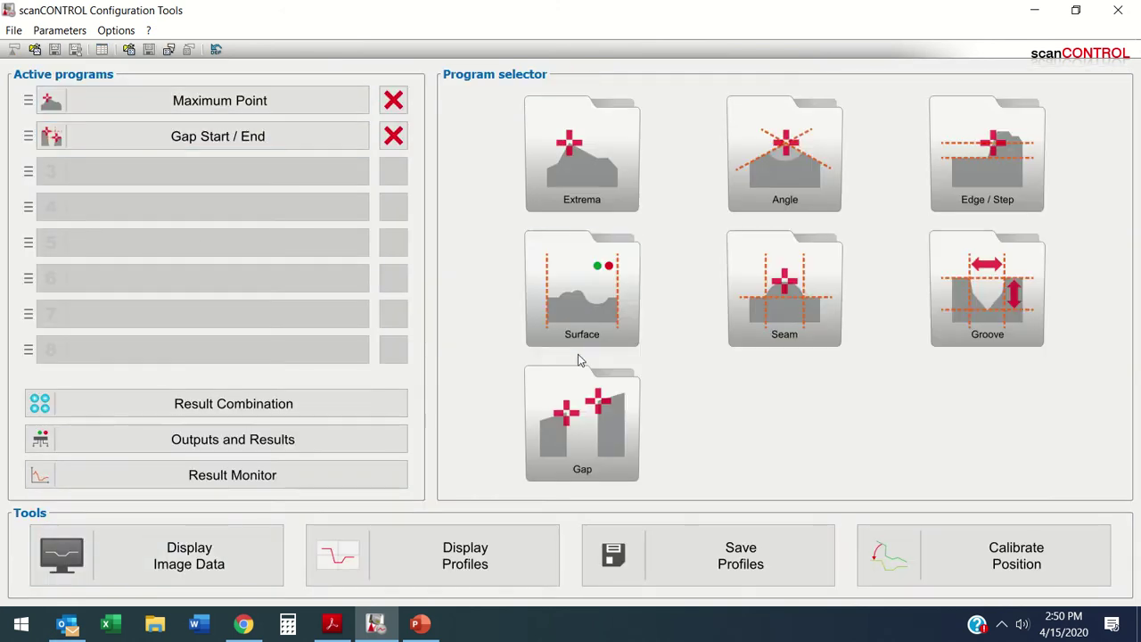
left_click(597, 176)
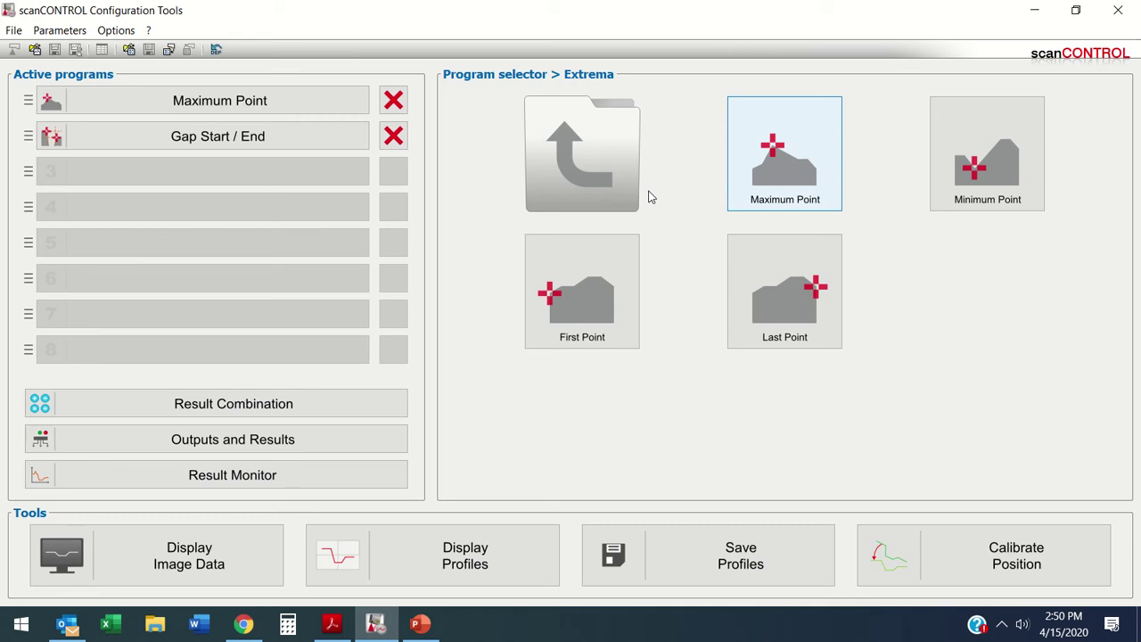
left_click(590, 181)
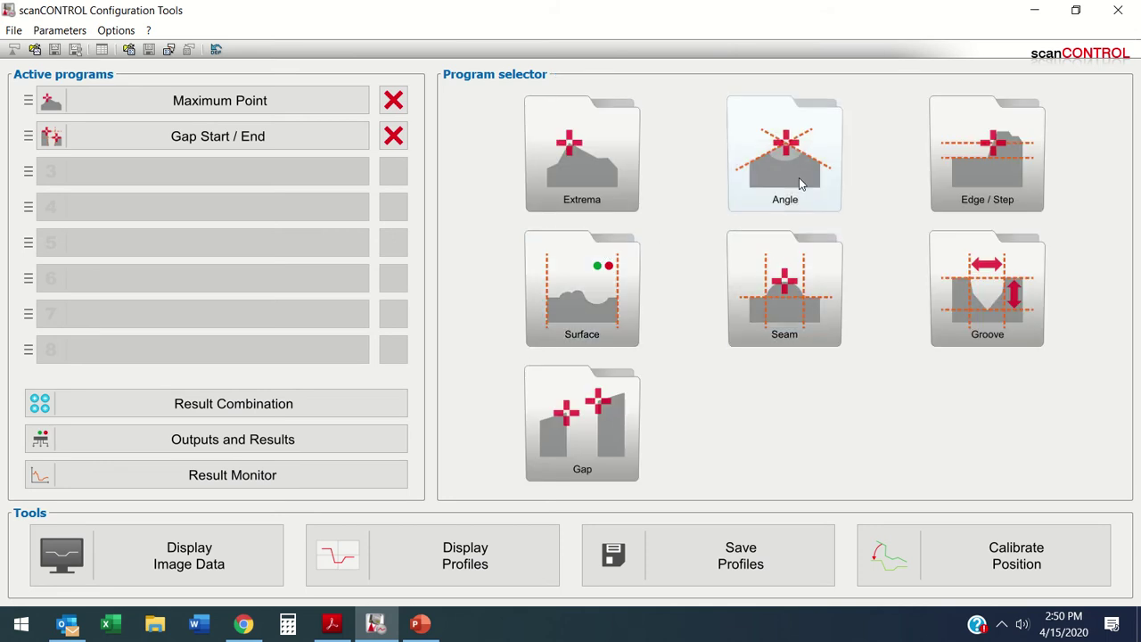
left_click(799, 178)
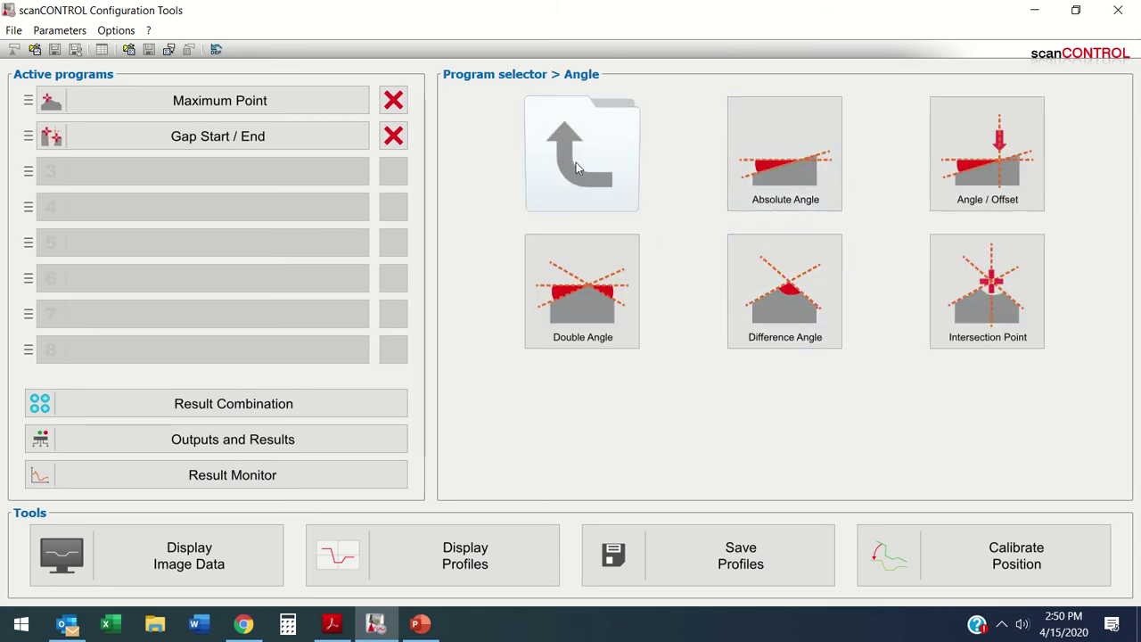
left_click(576, 170)
Remove the Maximum Point program's existing region of interest
left_click(303, 99)
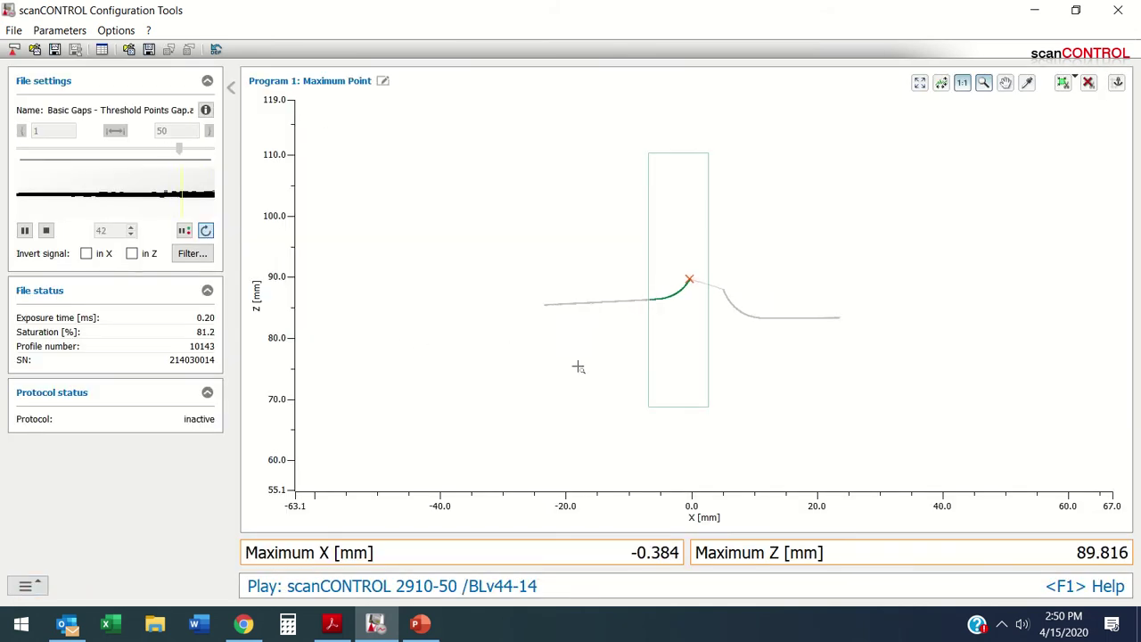
left_click(1062, 82)
left_click(975, 187)
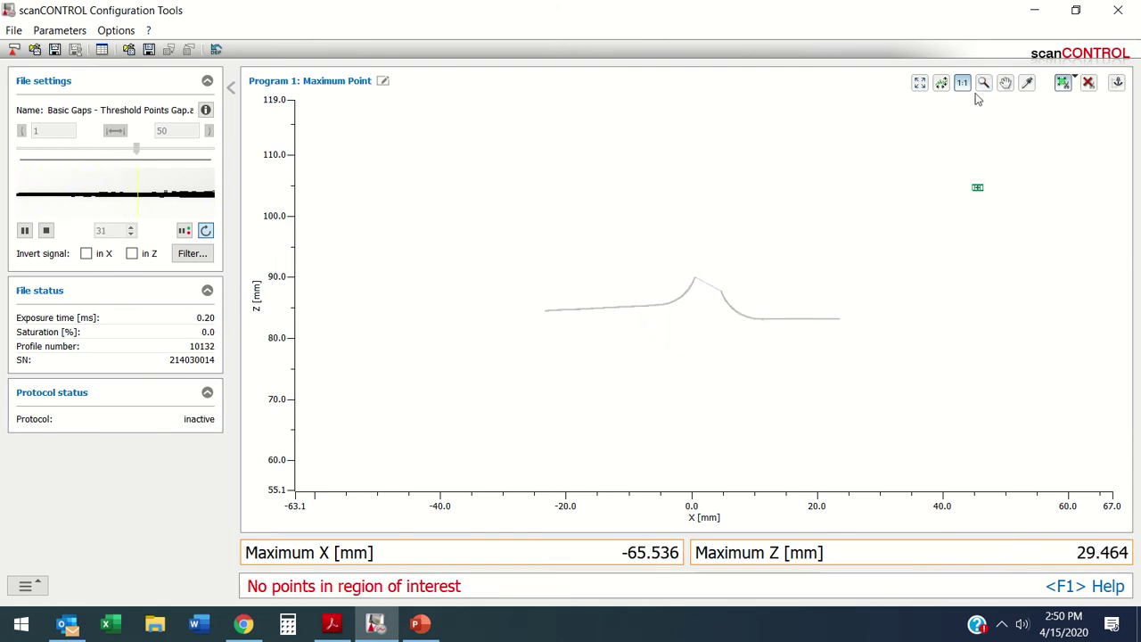
Auto-scale the plot, zoom into the profile peak, then fit the view again
left_click(942, 84)
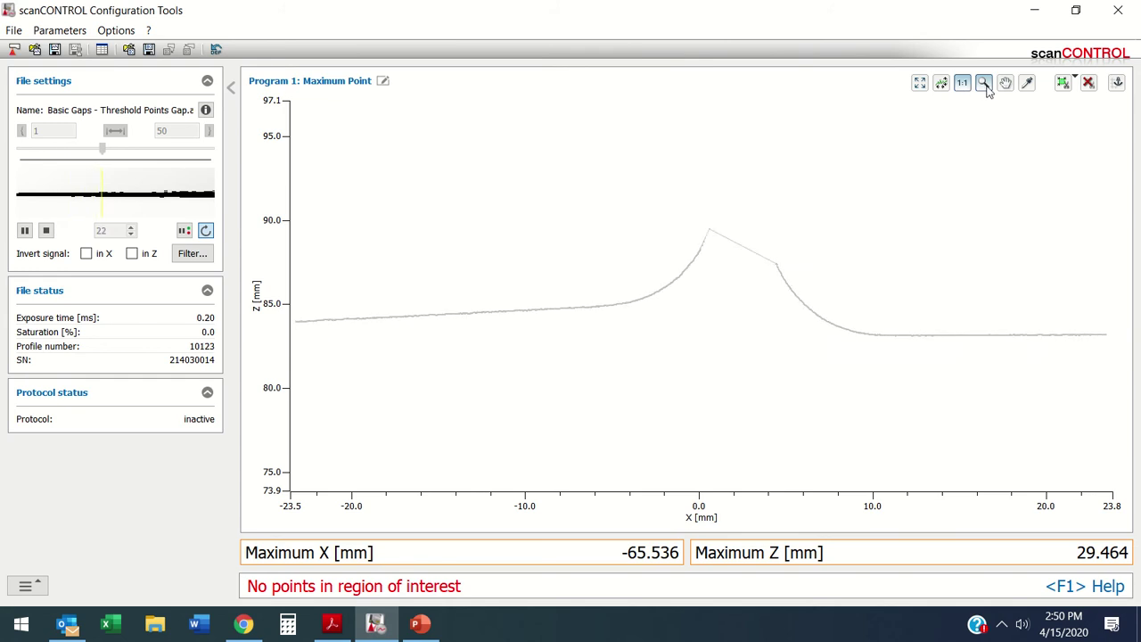
left_click(983, 85)
left_click_drag(634, 165, 844, 343)
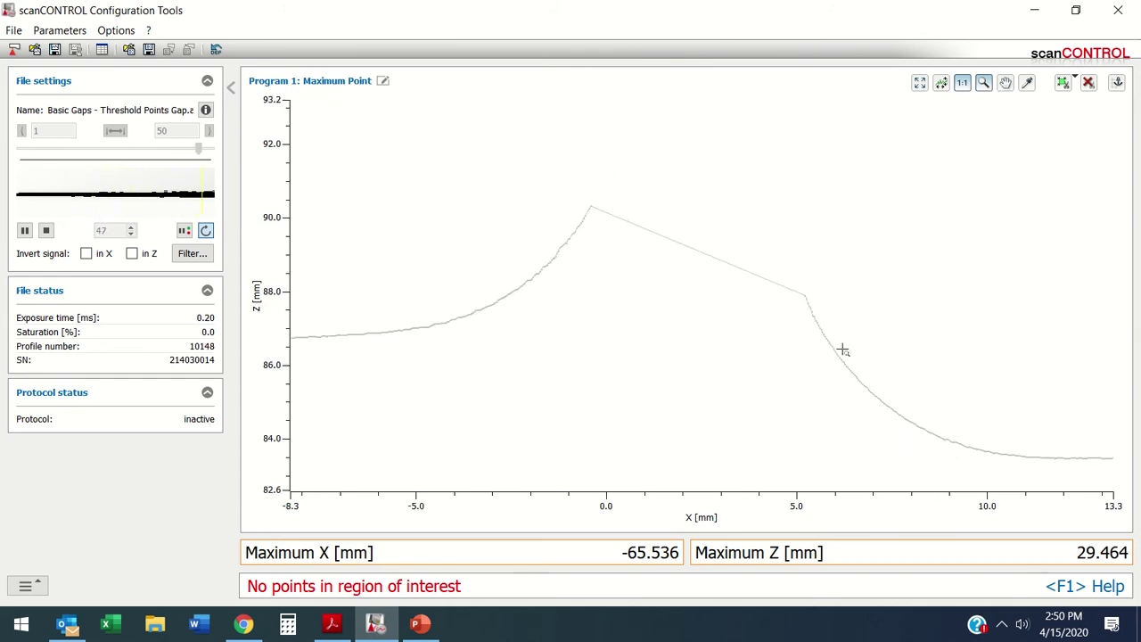
left_click(942, 84)
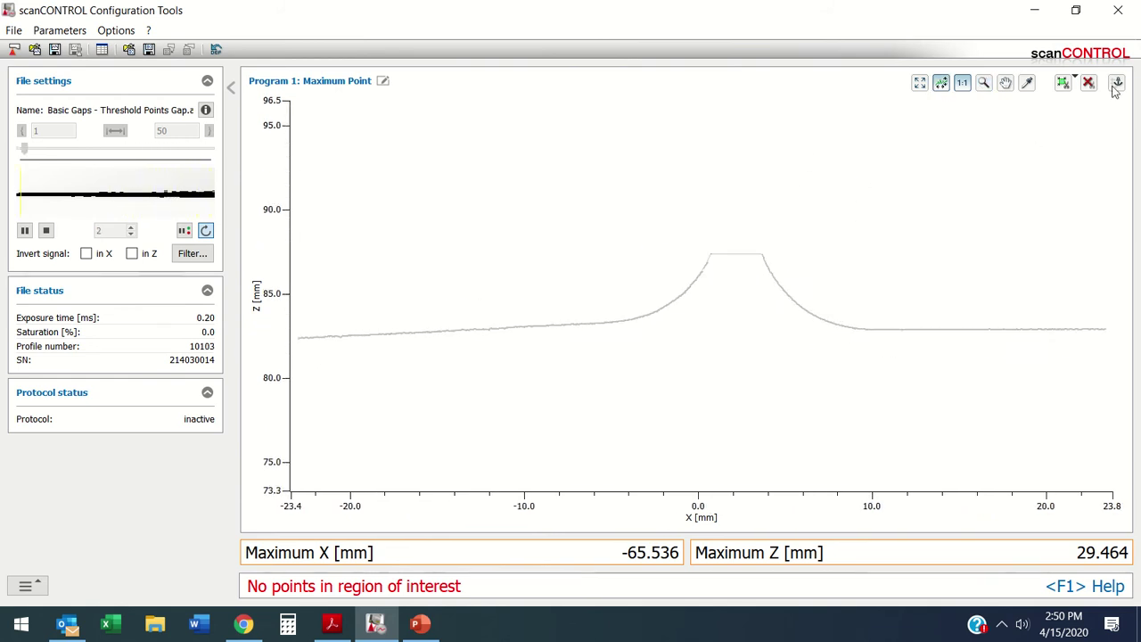
Cancel a new region drawing and try dynamic tracking, which warns no anchor points exist
left_click(1065, 84)
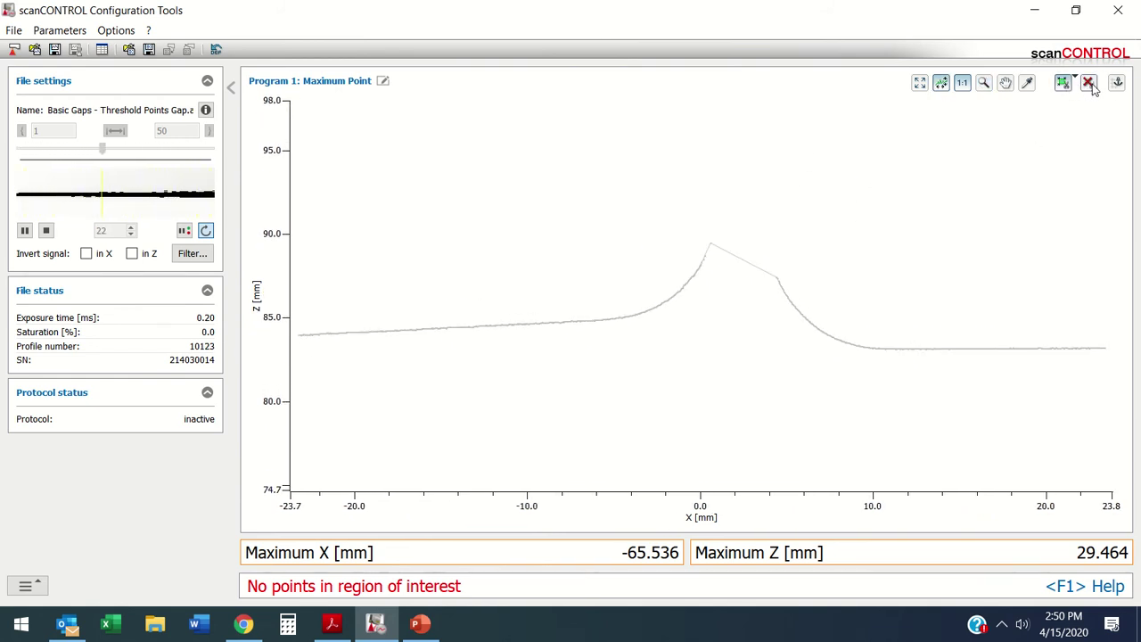
left_click(698, 149)
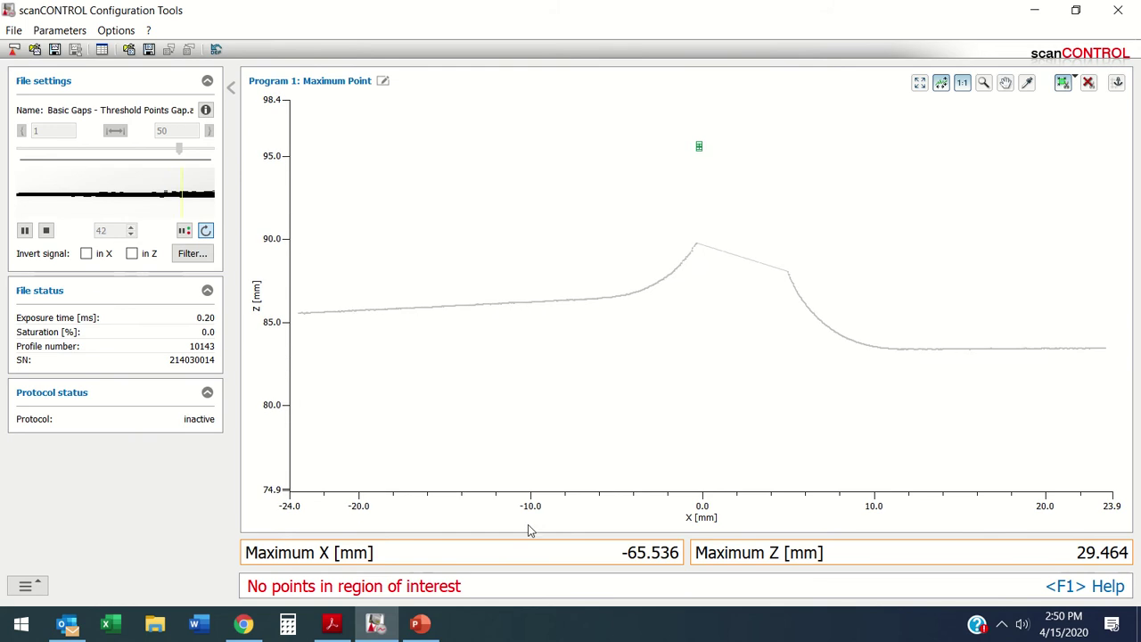
left_click(1064, 82)
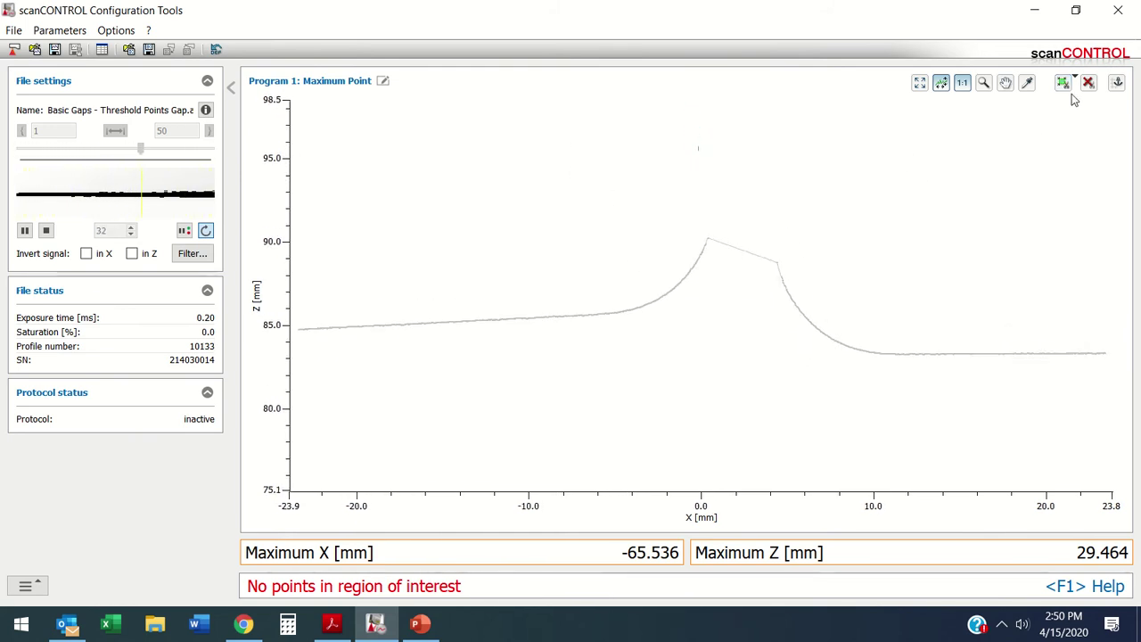
left_click(1112, 85)
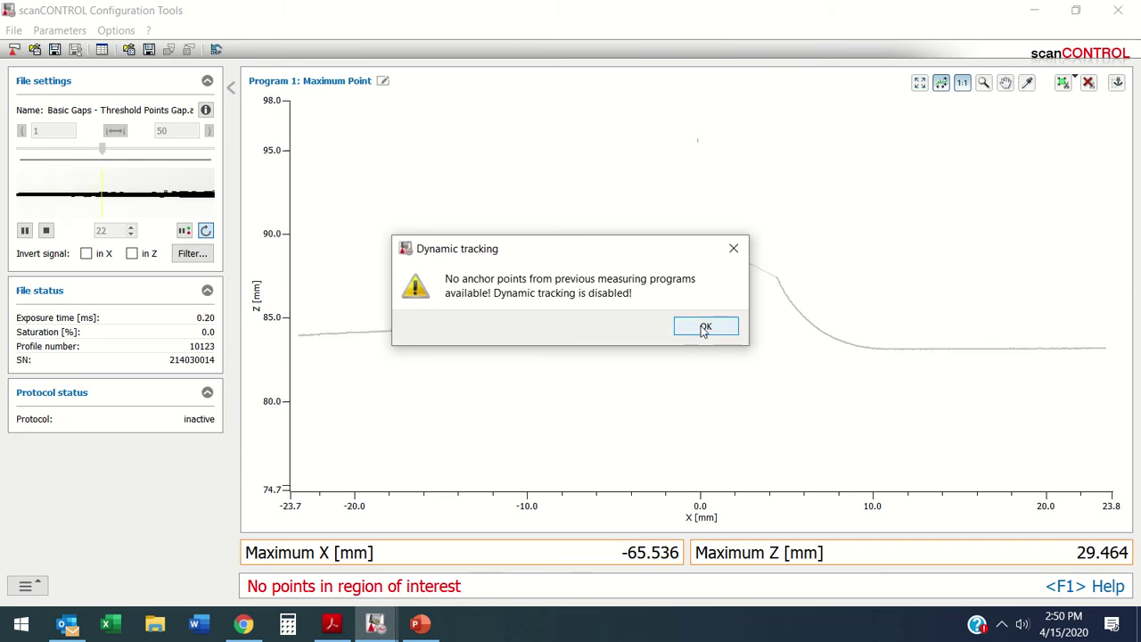
Draw a narrow region of interest around the peak, giving Maximum X 0.902 mm, Z 88.282 mm
key("Return")
left_click(25, 234)
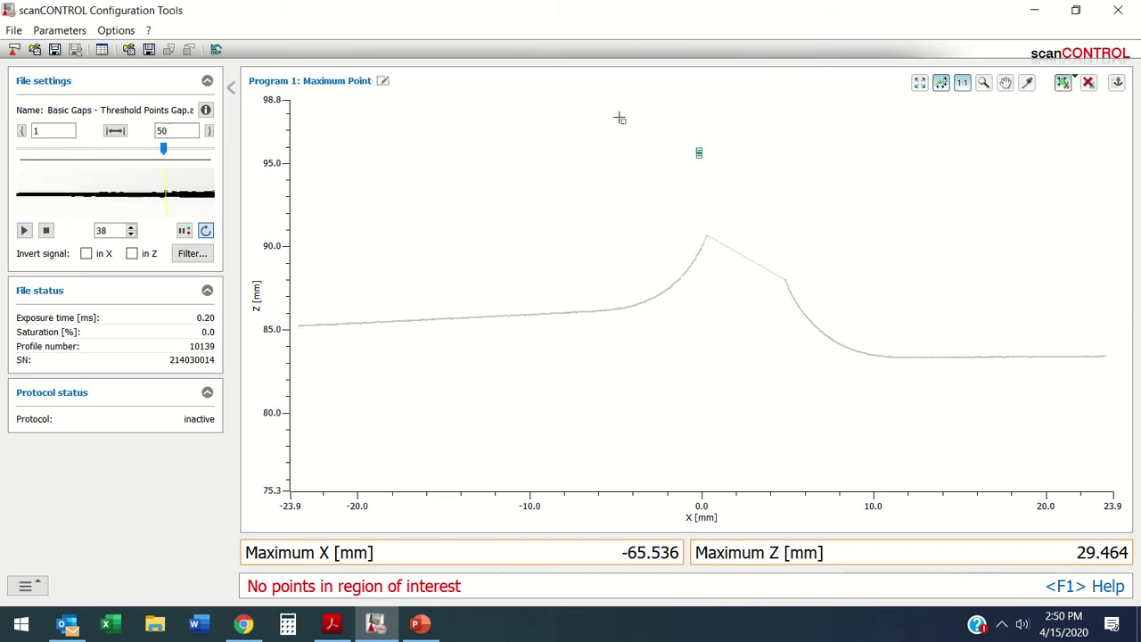
left_click_drag(619, 117, 866, 440)
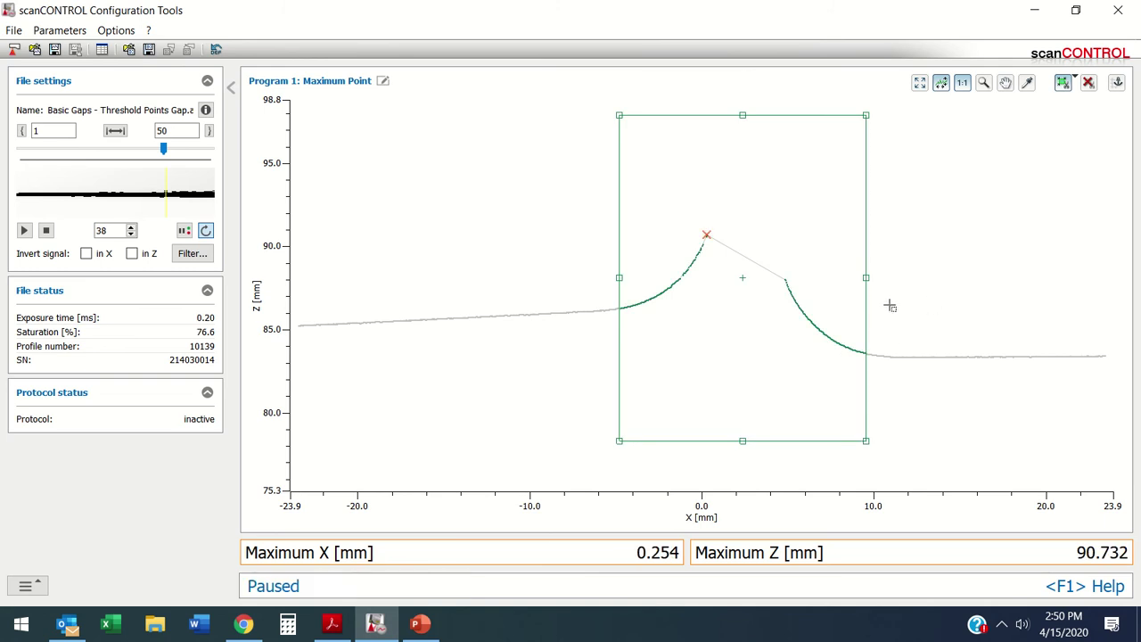
left_click_drag(867, 277, 782, 283)
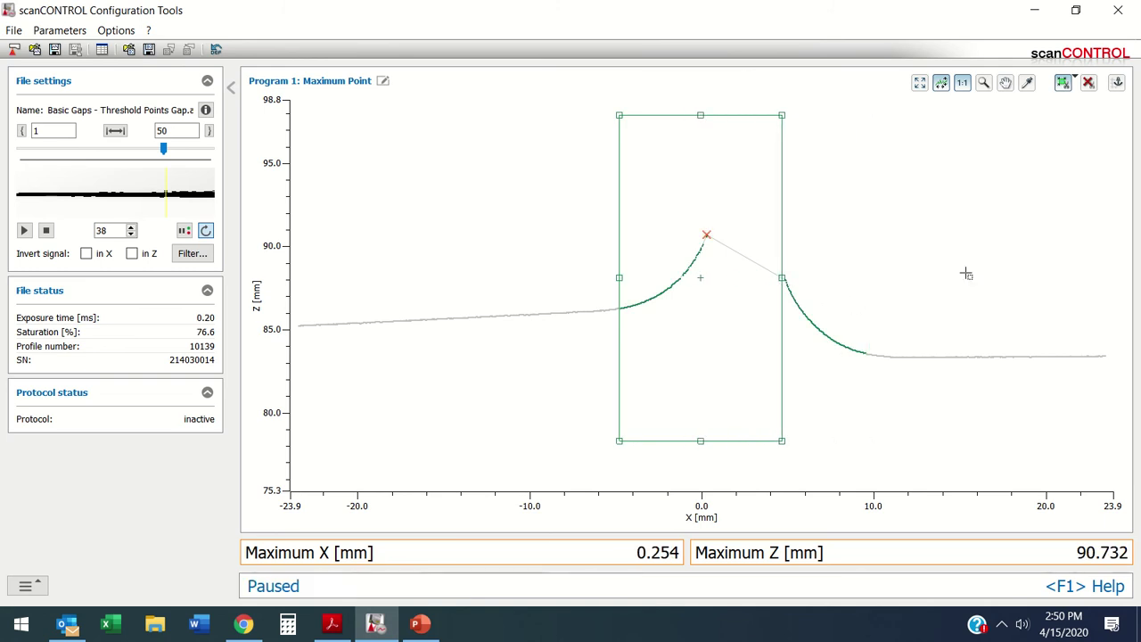
left_click(25, 230)
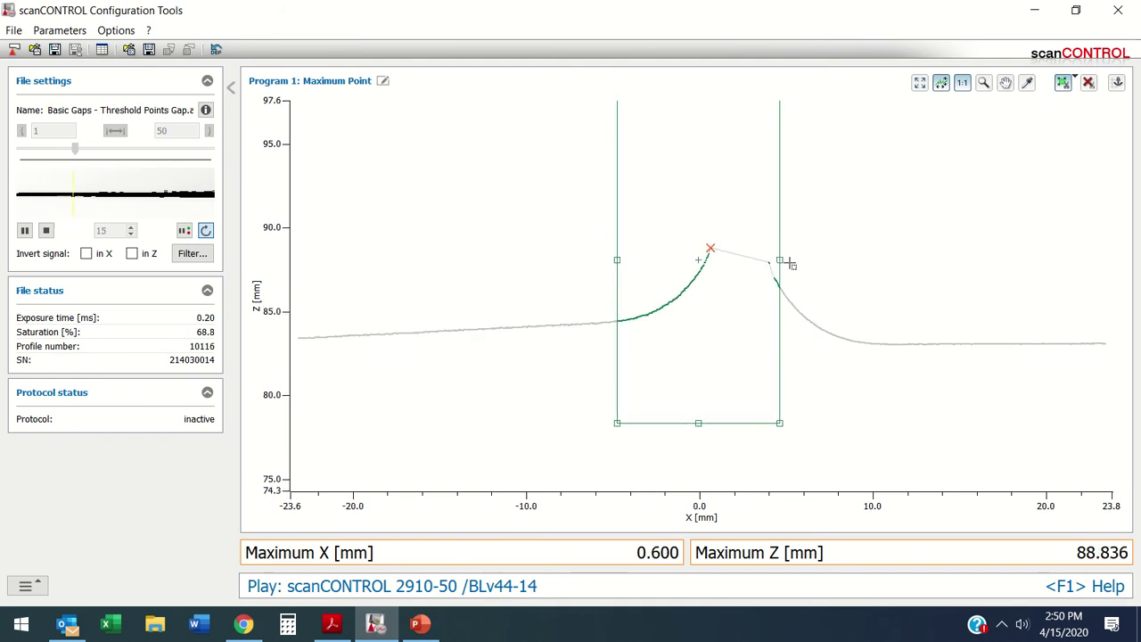
left_click_drag(779, 258, 760, 264)
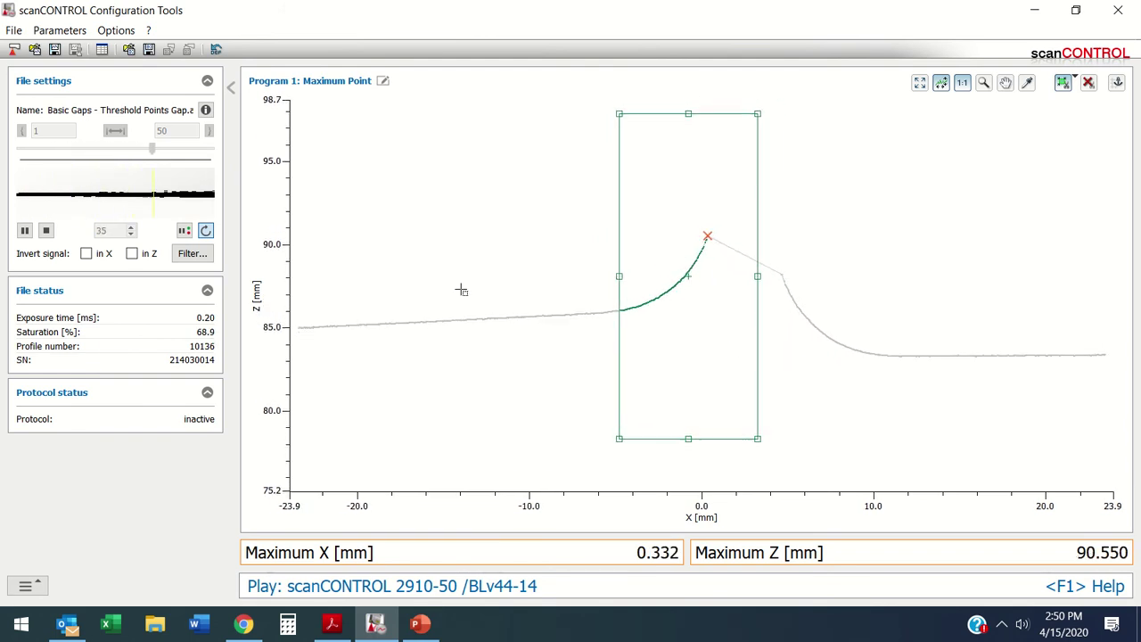
Zoom out to the full measuring range, pause playback, and bring up the program list
left_click(921, 83)
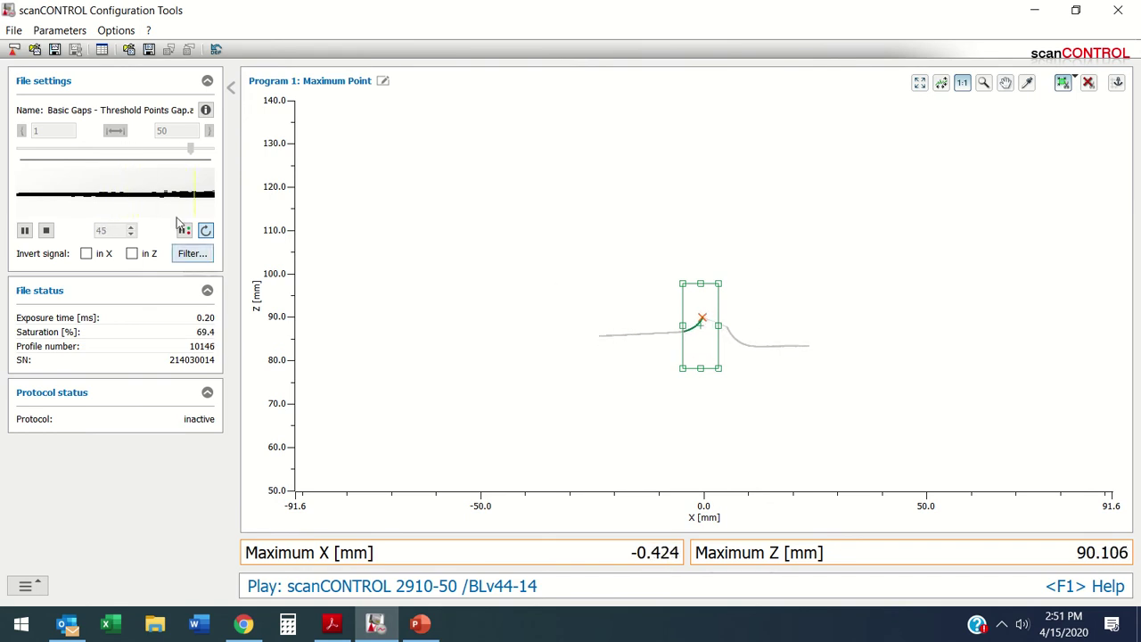
left_click(25, 230)
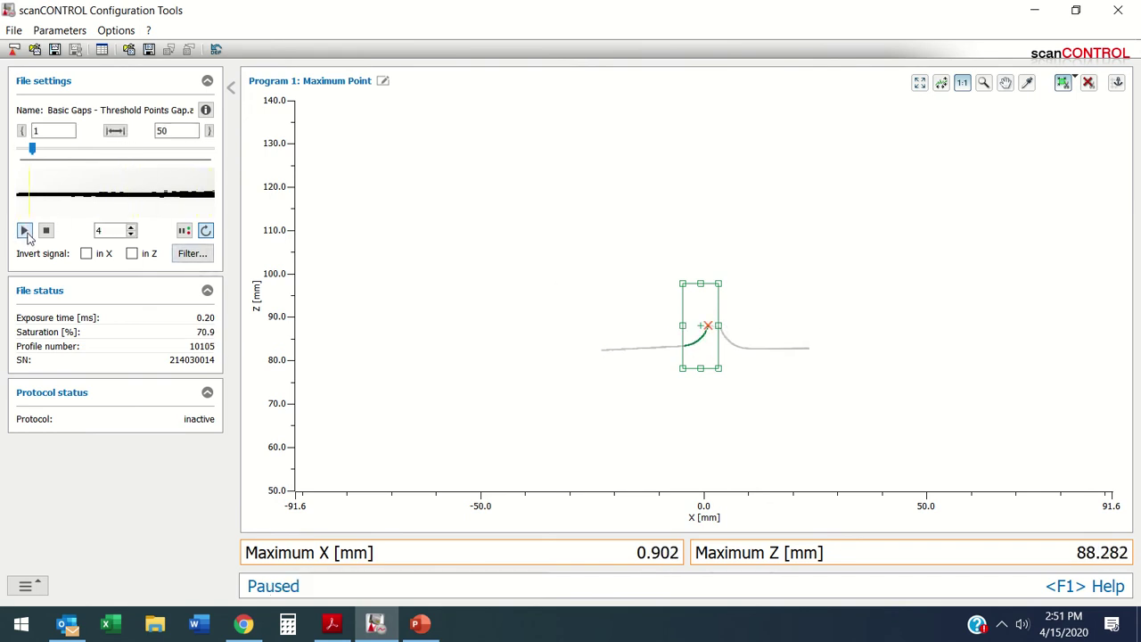
left_click(25, 587)
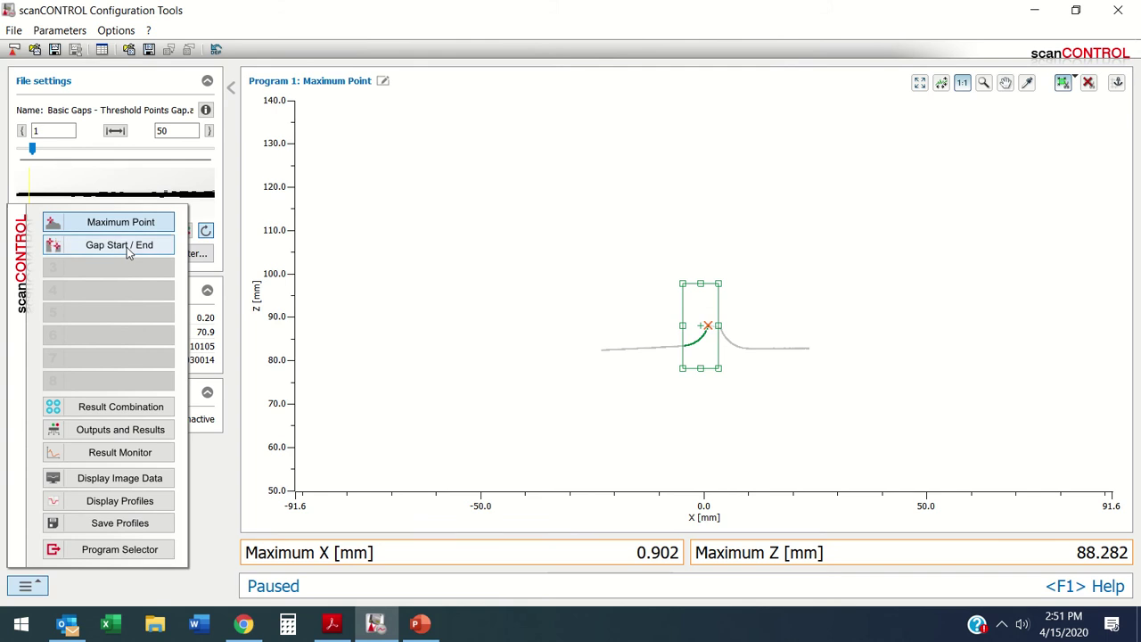
Switch to Gap Start / End, disable its dynamic tracking, then play and pause the profiles
left_click(126, 247)
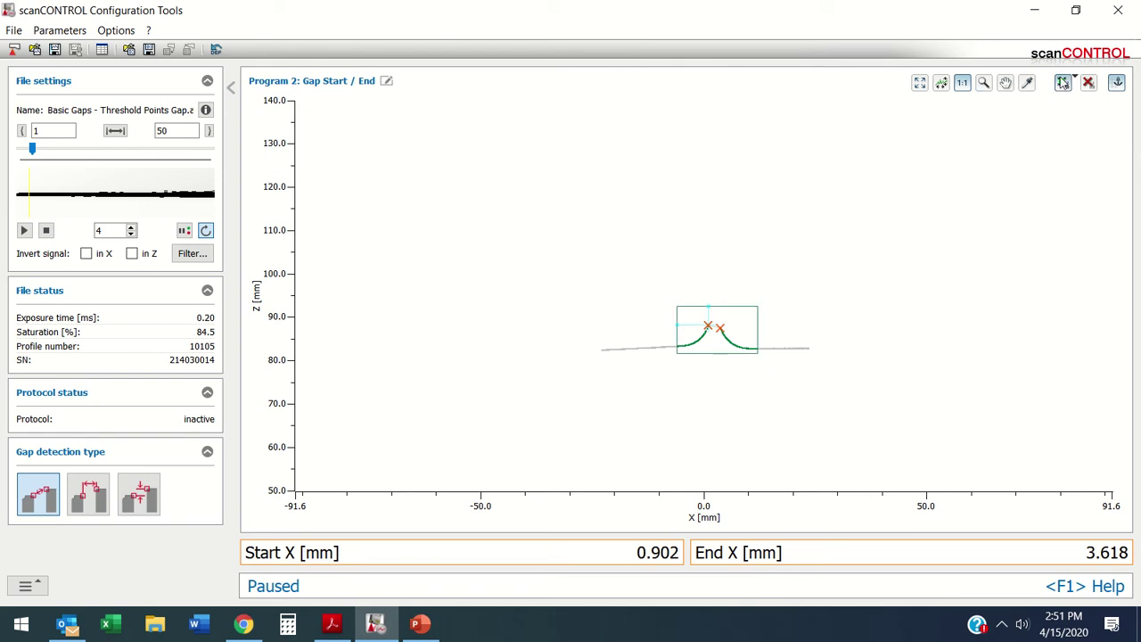
left_click(1117, 83)
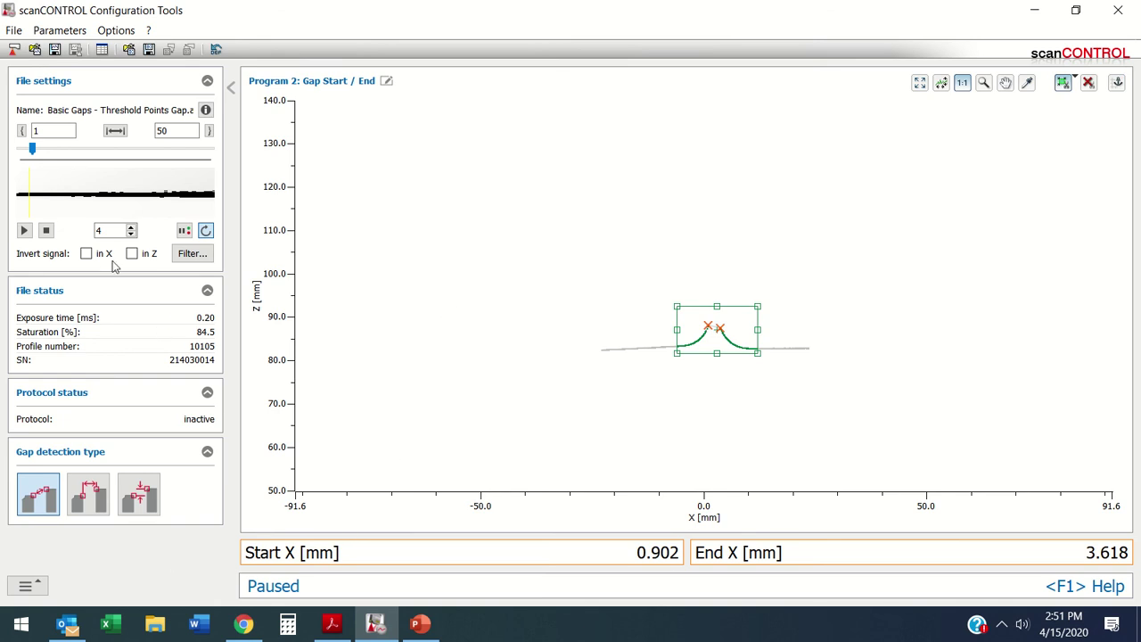
left_click(25, 231)
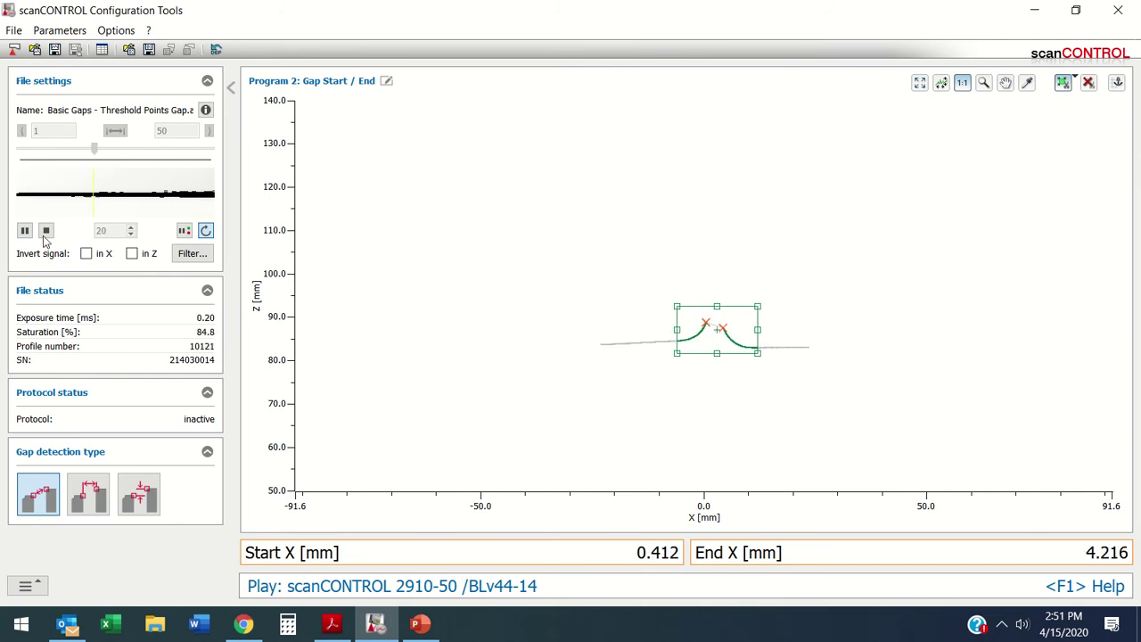
key("space")
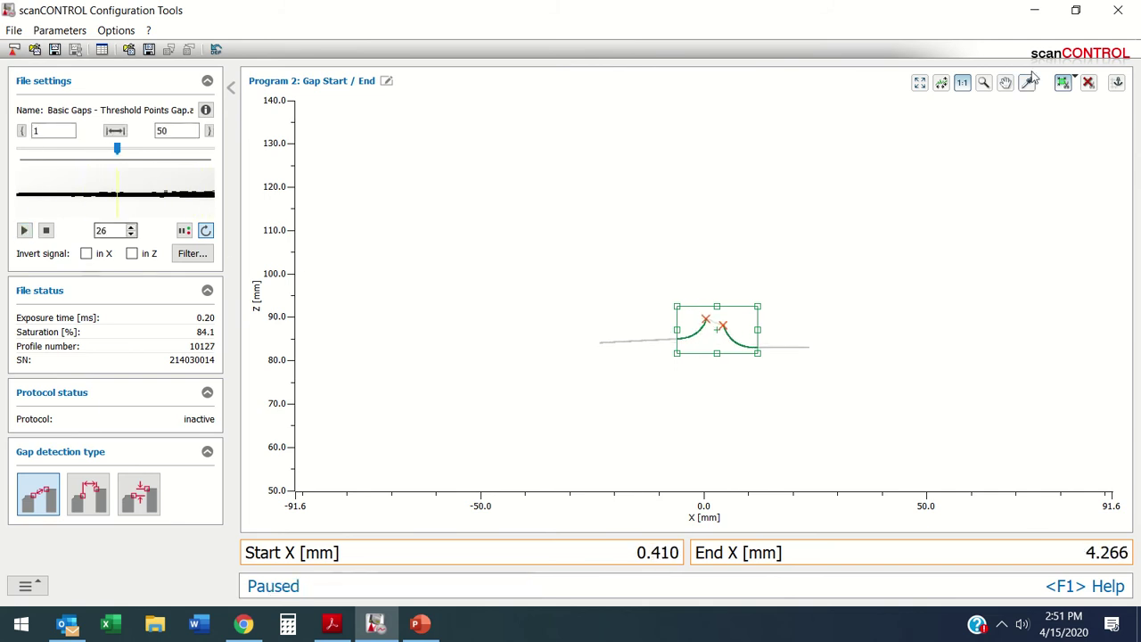
Anchor the gap's region of interest to Program 1: Maximum point and resume playback
left_click(1116, 82)
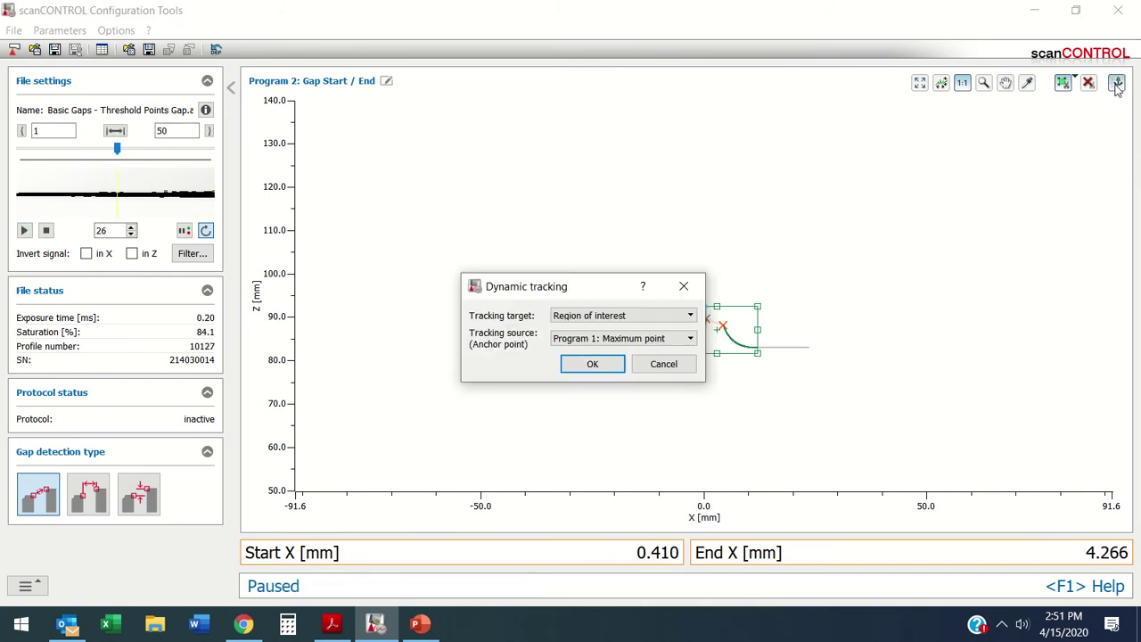
left_click(593, 365)
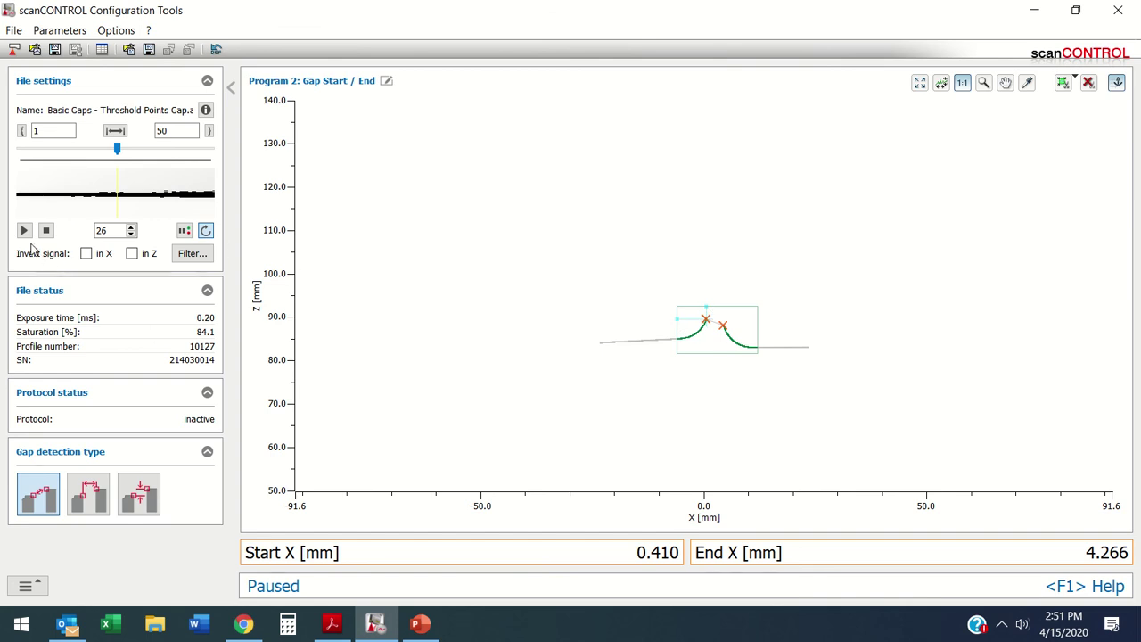
left_click(24, 231)
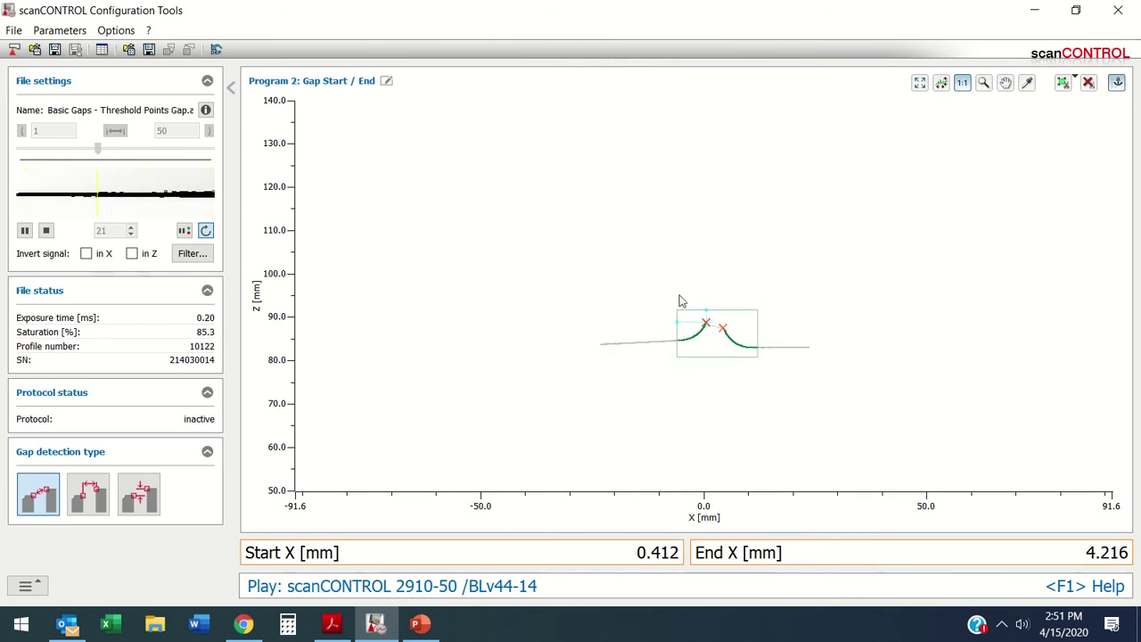
Configure a Distance euclidean combination of Program 2's start and end points, reading 4.730 mm
left_click(25, 588)
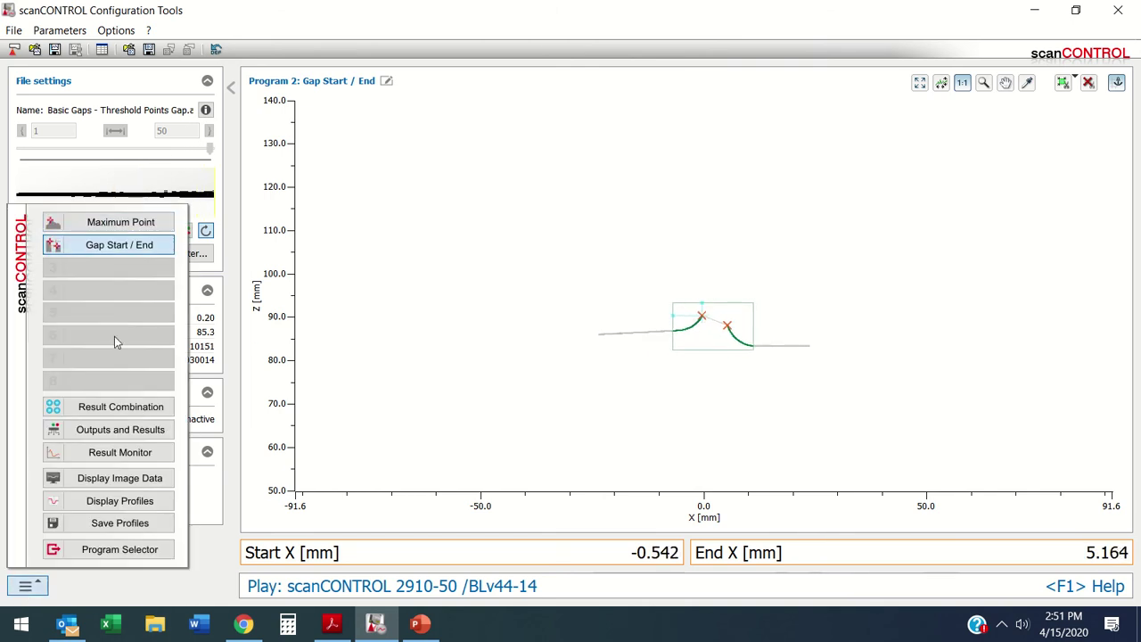
left_click(116, 408)
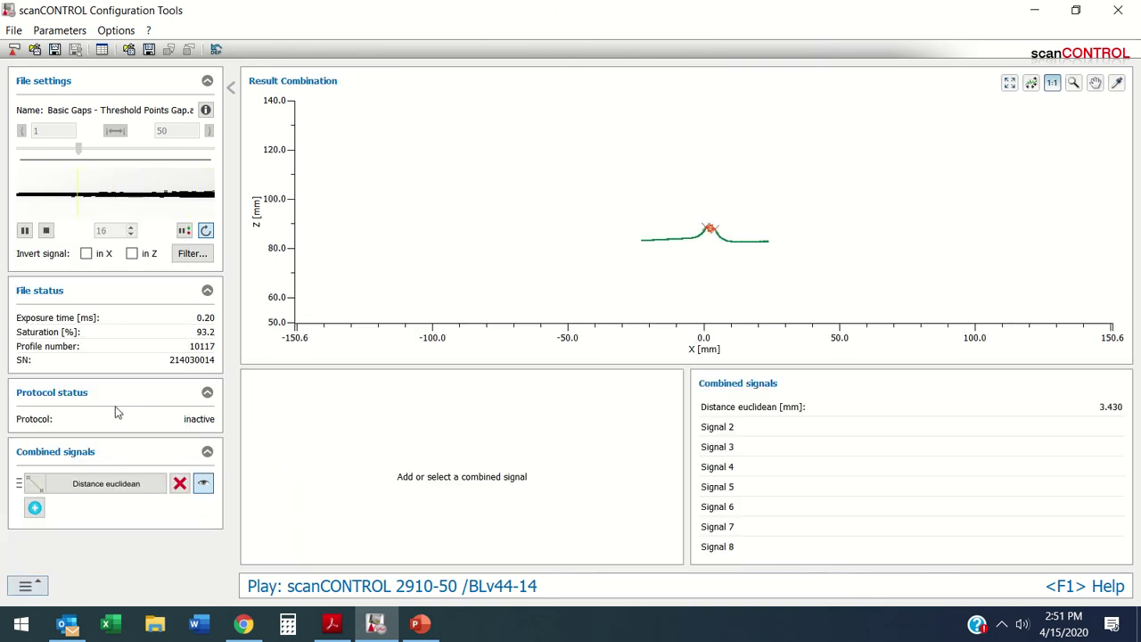
left_click(106, 487)
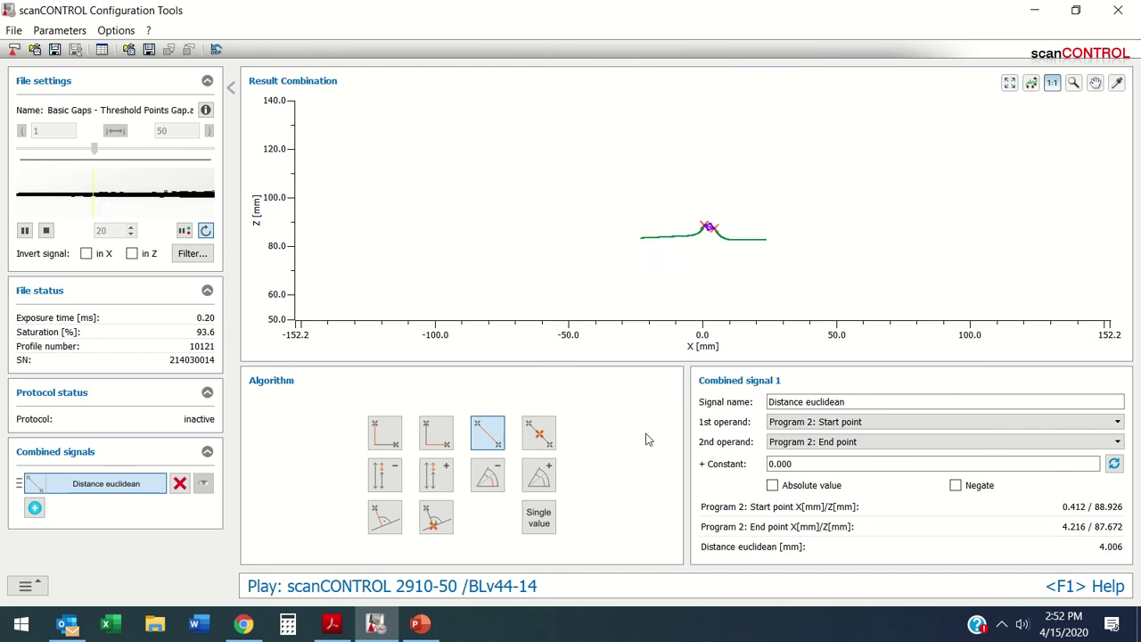
left_click(539, 436)
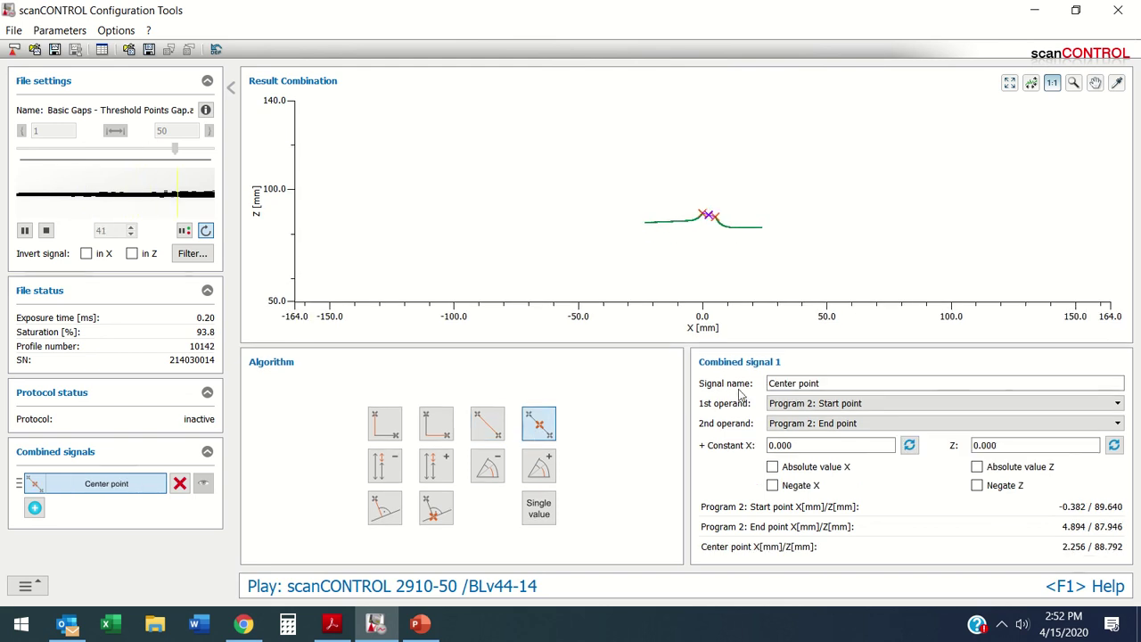
left_click(489, 430)
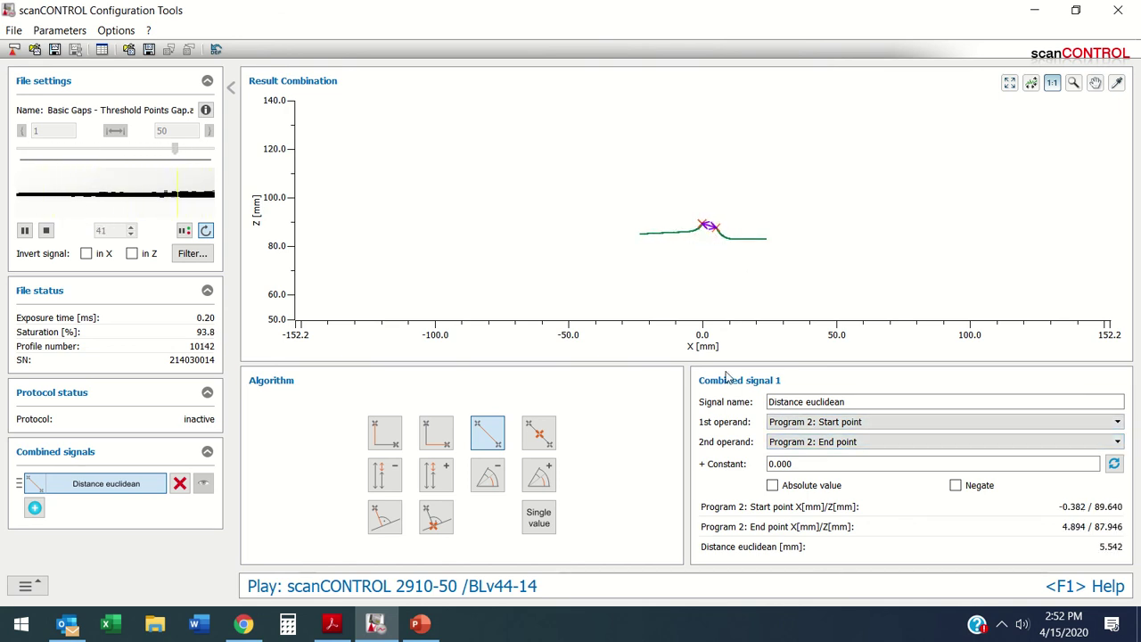
left_click(31, 589)
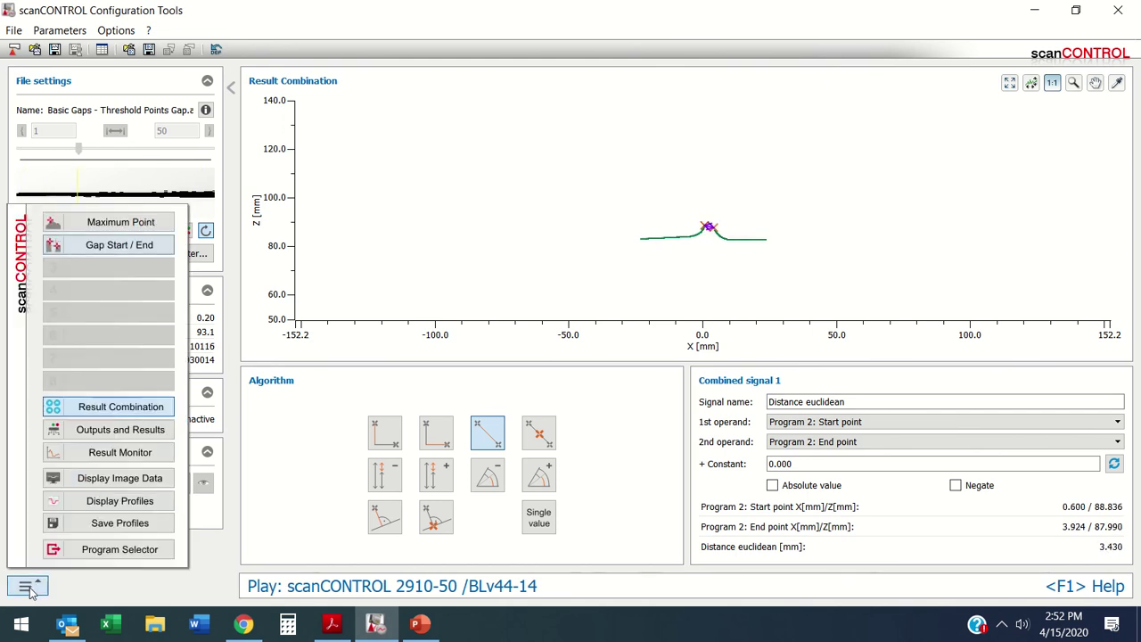
Set OK/nOK signal 1 to evaluate Combination: Distance euclidean and confirm its limits
left_click(125, 429)
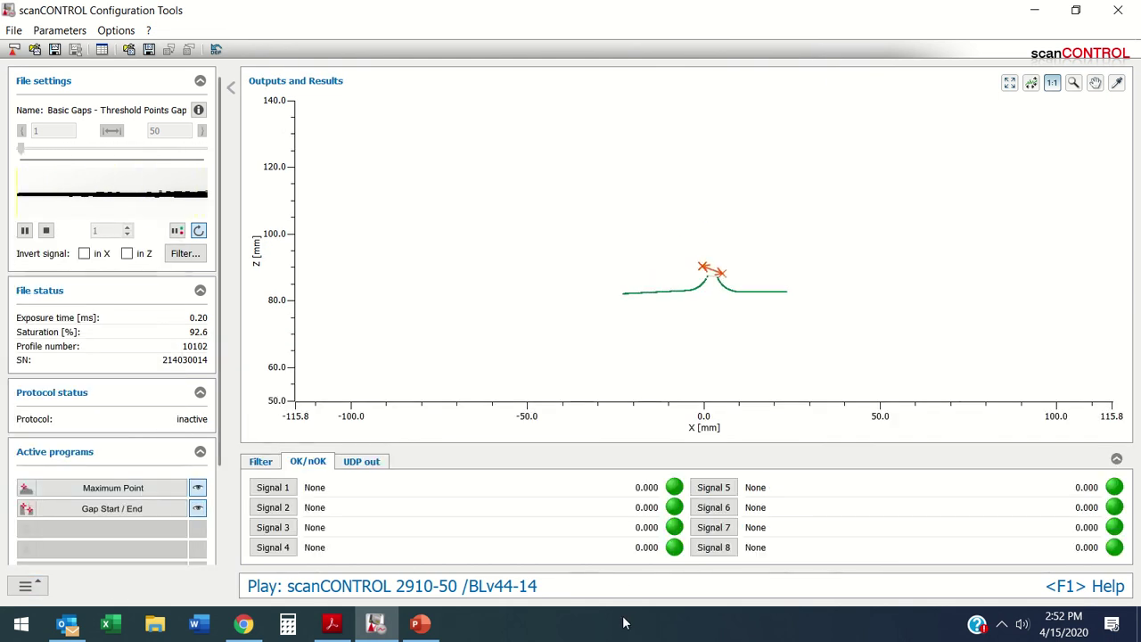
left_click(287, 493)
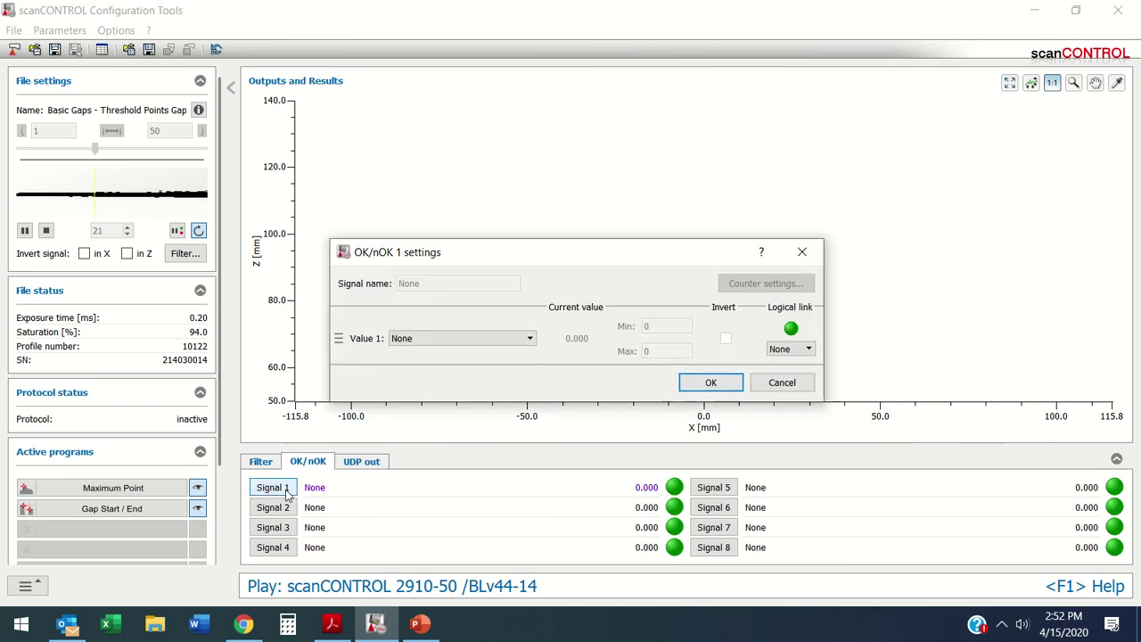
left_click(529, 339)
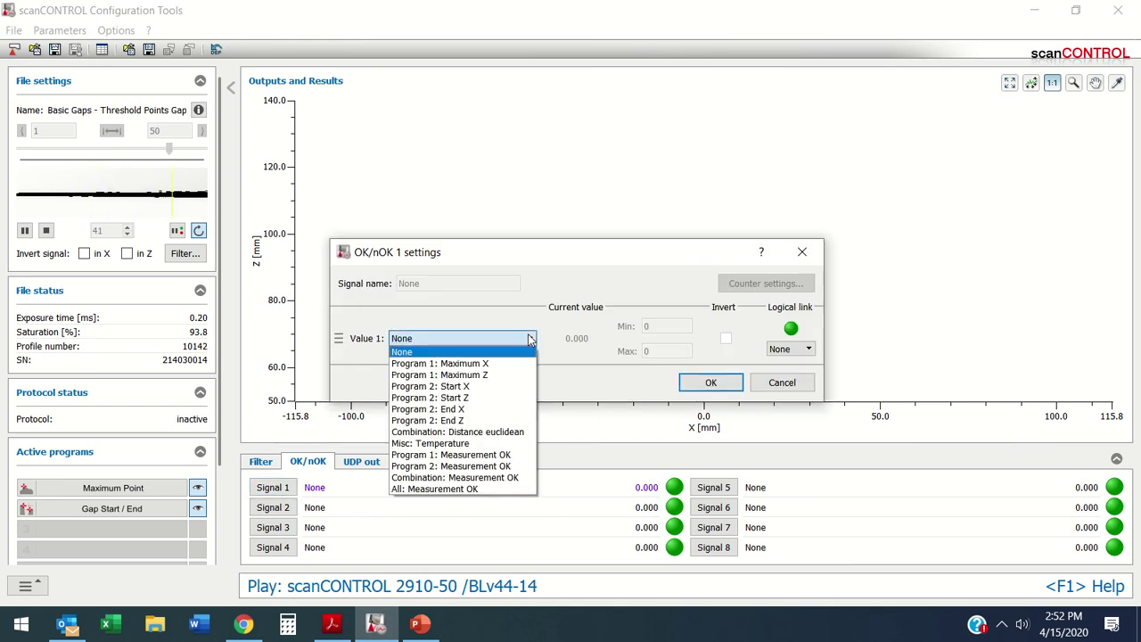
left_click(426, 435)
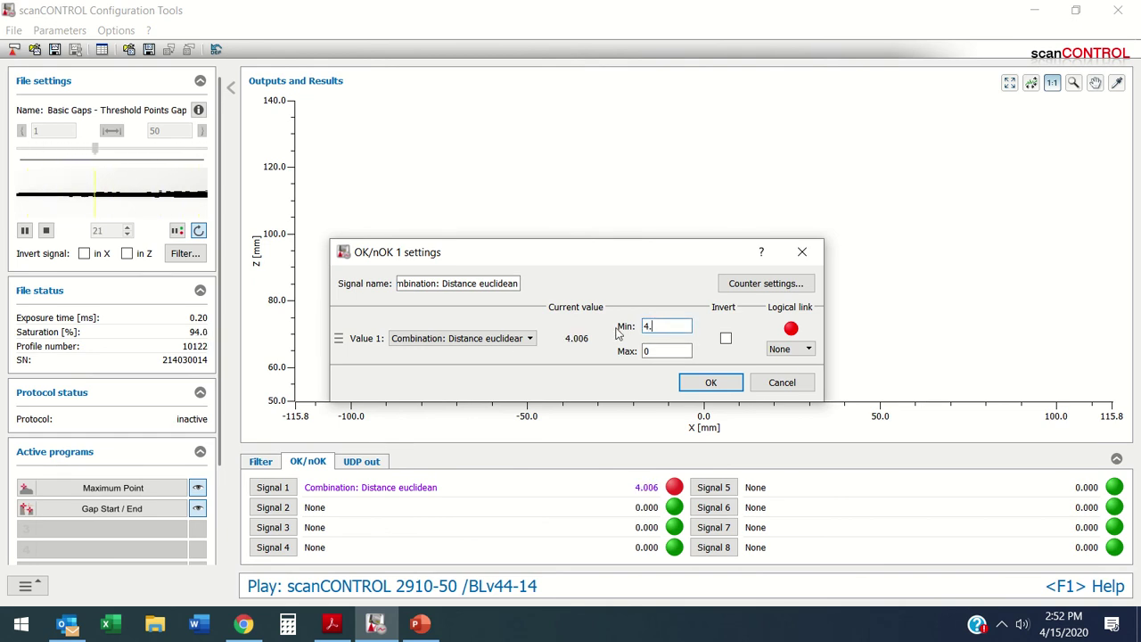
left_click(654, 349)
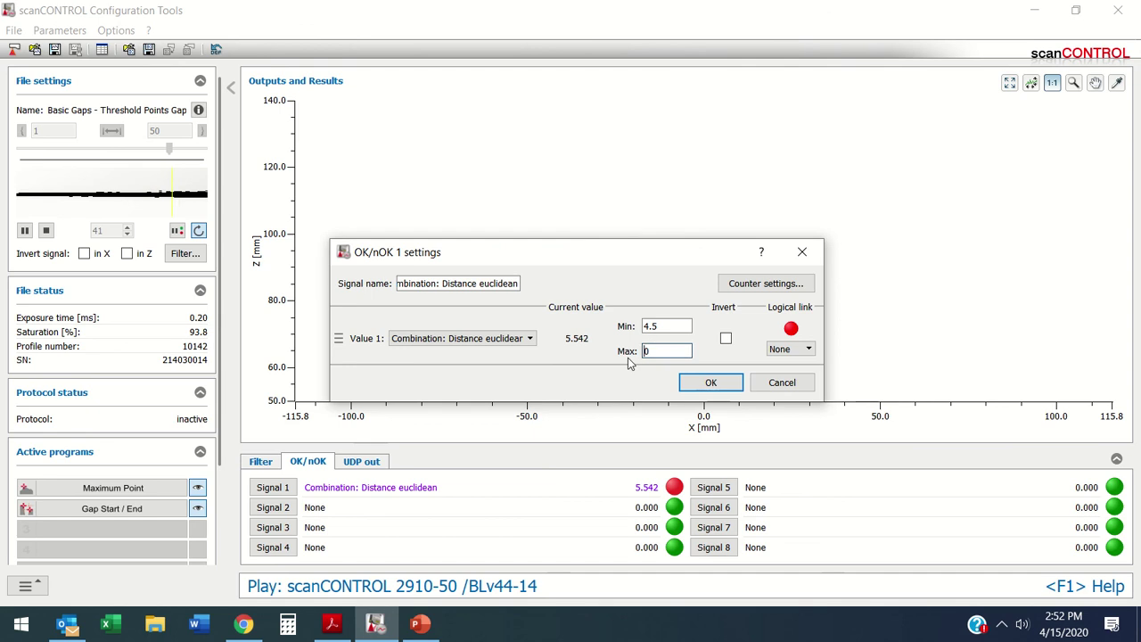
double_click(644, 353)
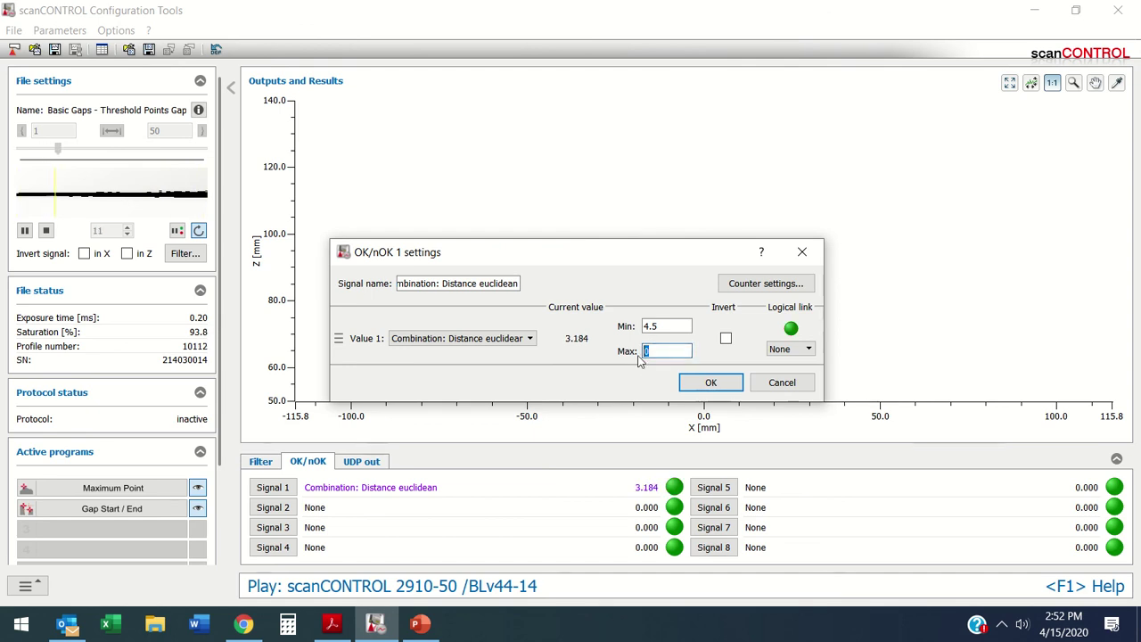
left_click(705, 383)
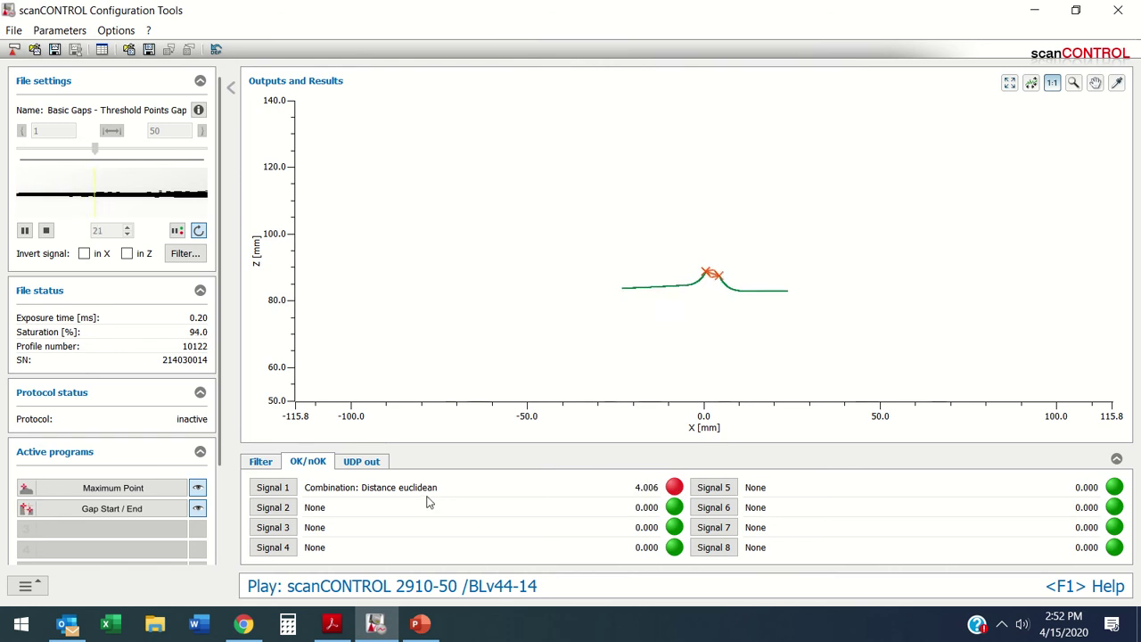
Change OK/nOK signal 1's limits to minimum 3 and maximum 6
left_click(276, 487)
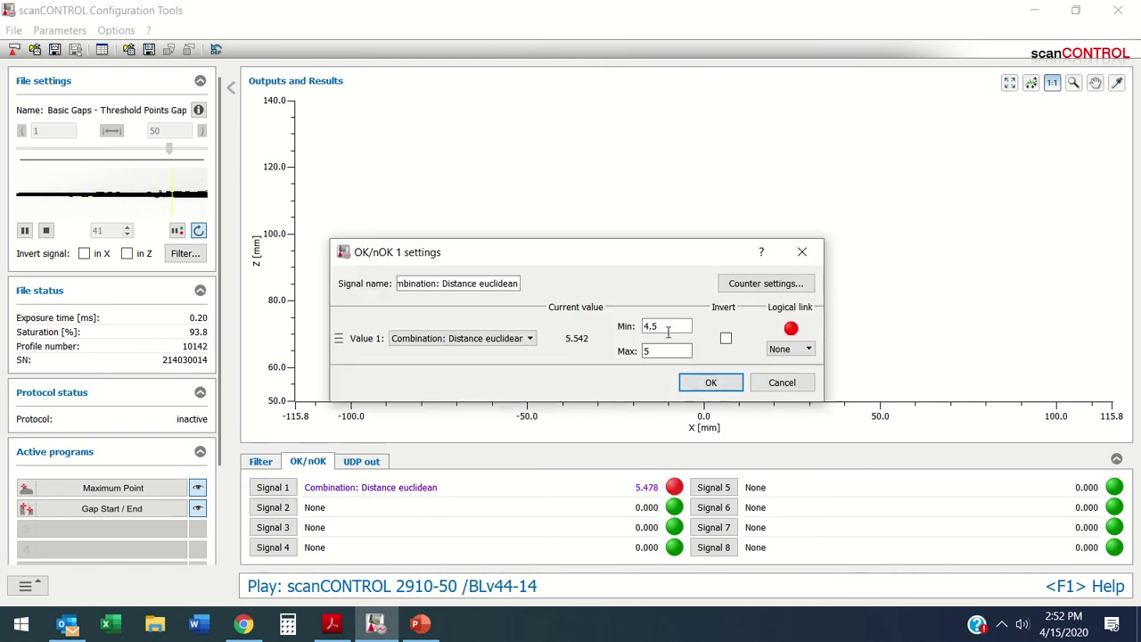
left_click_drag(659, 327, 622, 328)
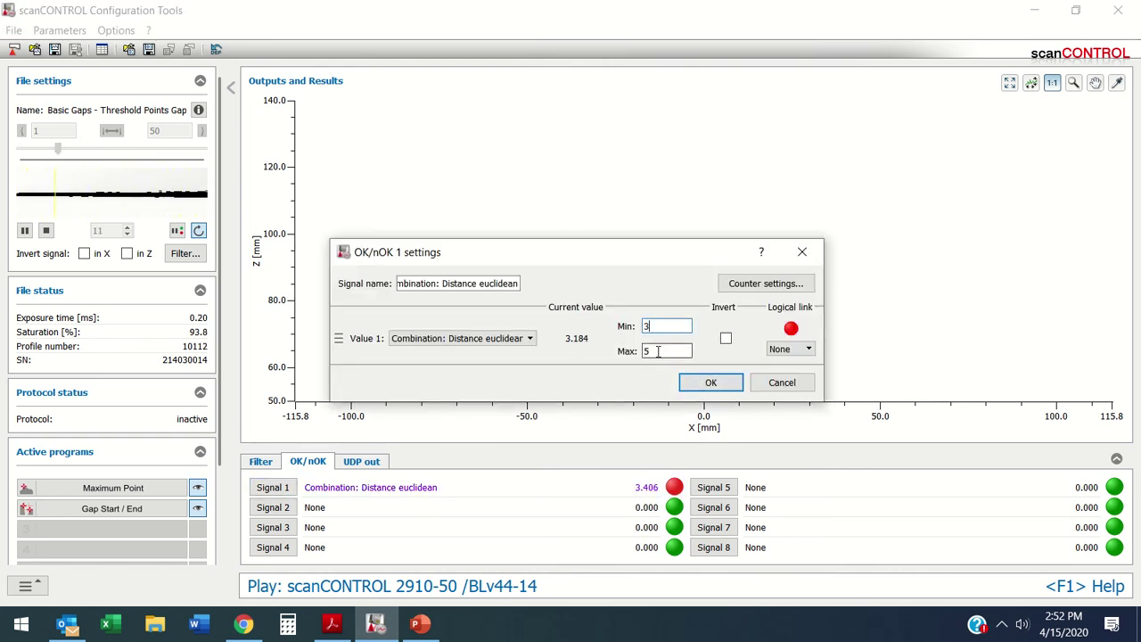
left_click(657, 351)
left_click_drag(664, 350, 621, 350)
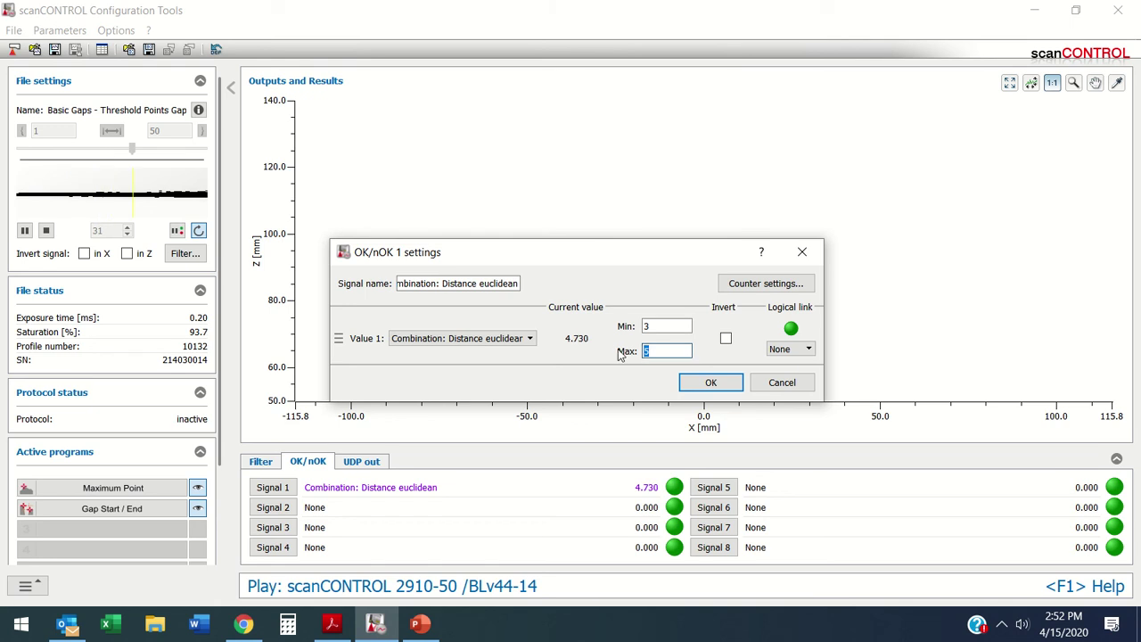
type("6")
left_click(722, 390)
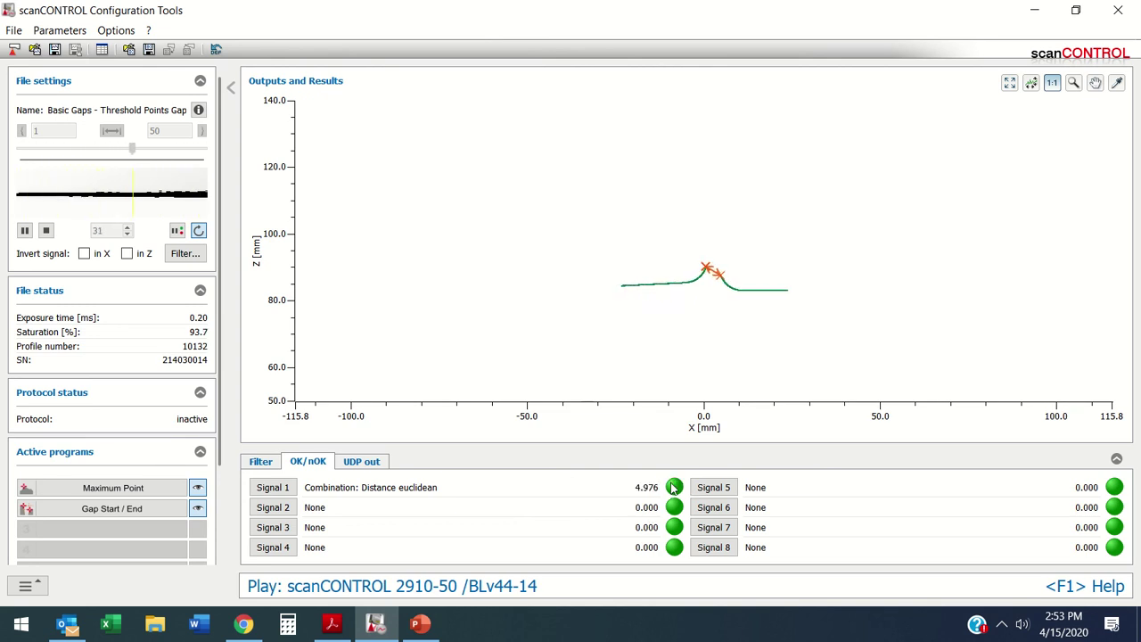
left_click(362, 462)
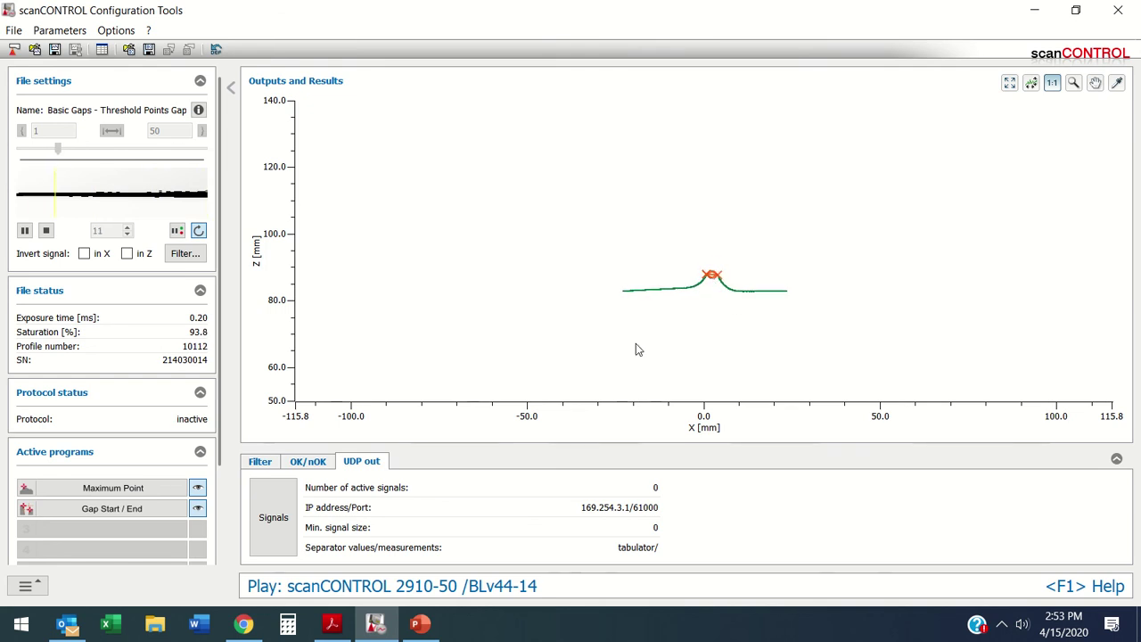
left_click(308, 461)
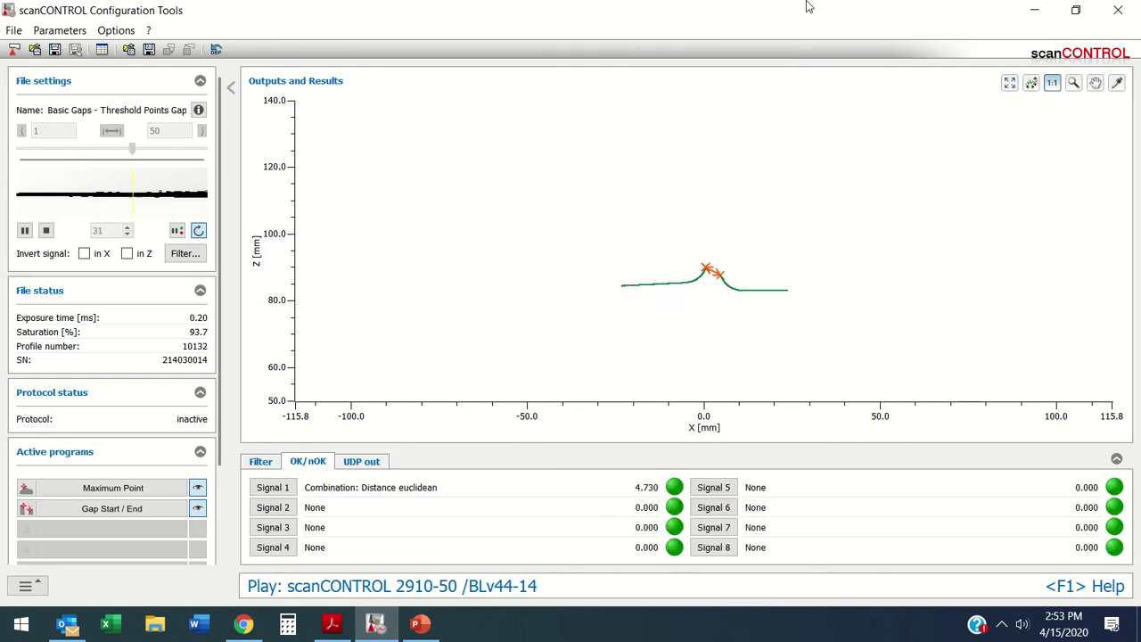
mouse_move(553, 5)
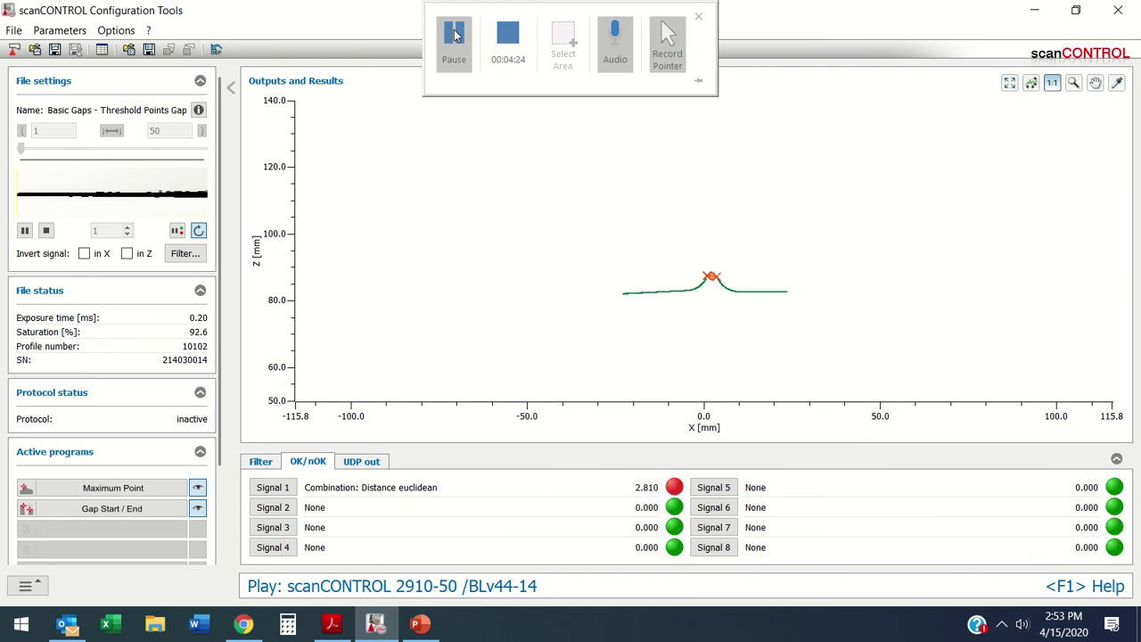